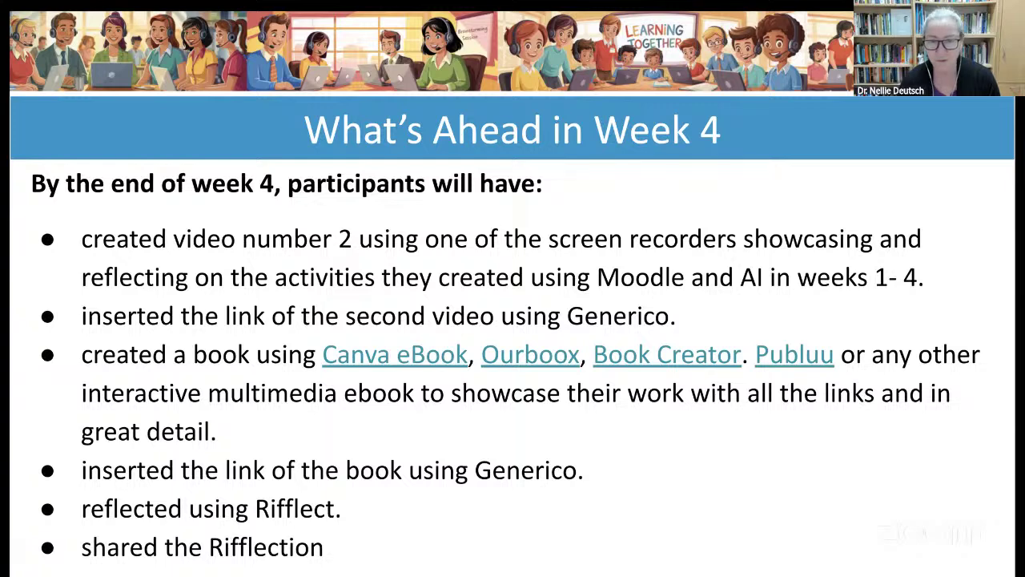
Open the Week 4: Showcase and Reflect section of the Moodle MOOC25 course and view its list of objectives.
{"action": "mouse_move", "coordinate": [25, 521]}
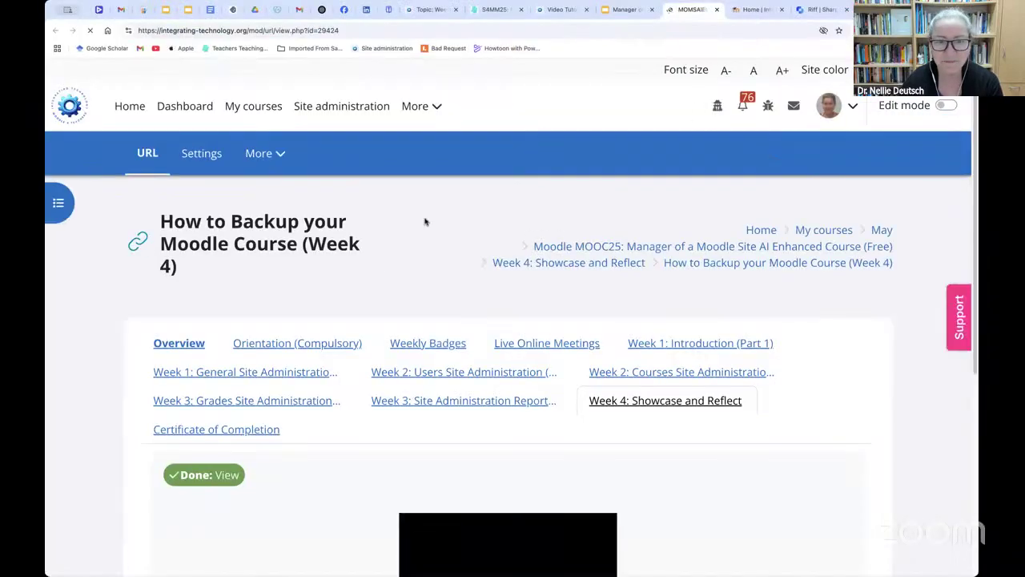
{"action": "scroll", "coordinate": [647, 341], "scroll_direction": "down", "scroll_amount": 1}
{"action": "left_click", "coordinate": [643, 350]}
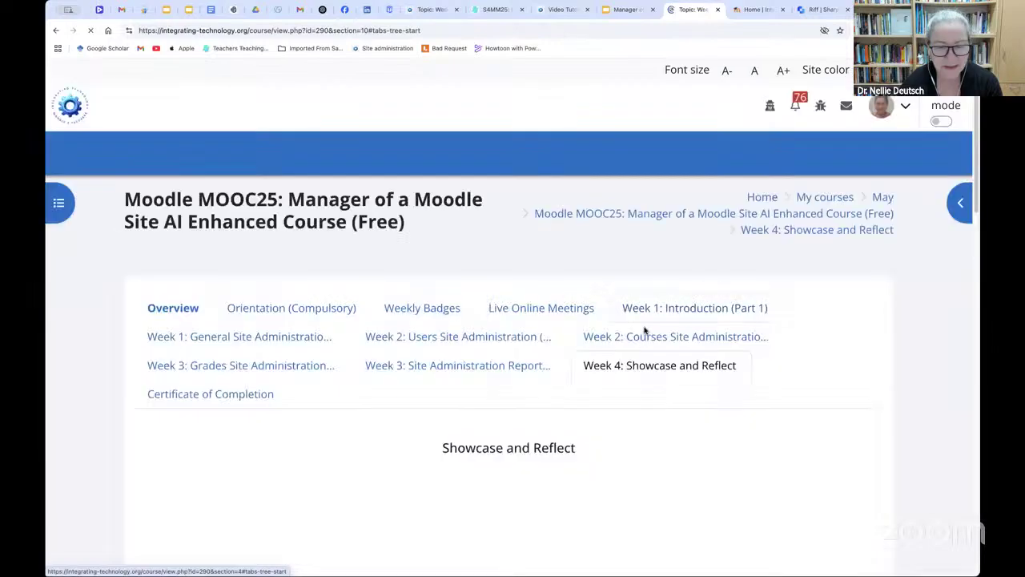
{"action": "scroll", "coordinate": [642, 332], "scroll_direction": "down", "scroll_amount": 5}
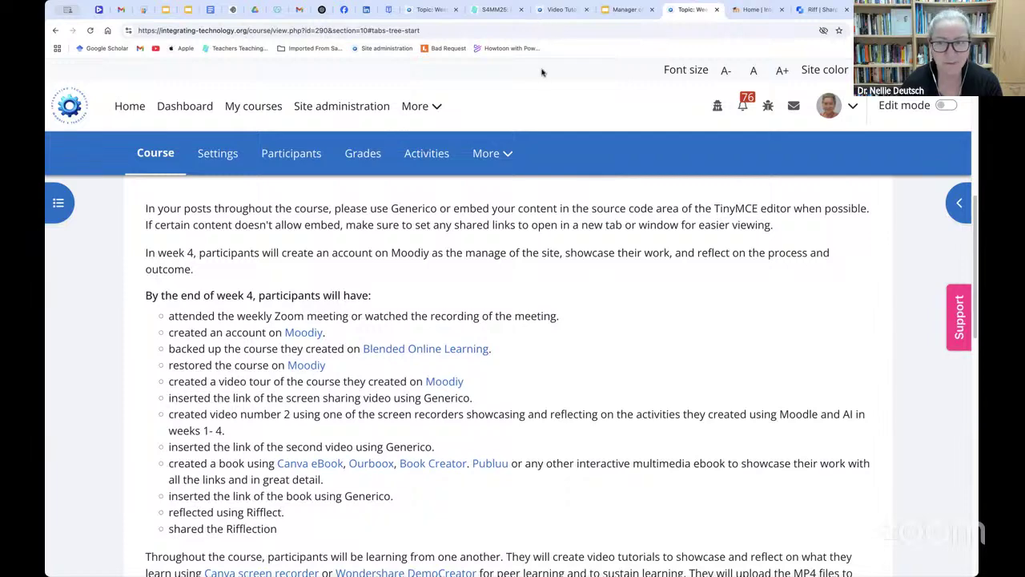
Switch to the Integrating Technology Moodiy site and highlight the moodiy.org part of its web address.
{"action": "left_click", "coordinate": [747, 14]}
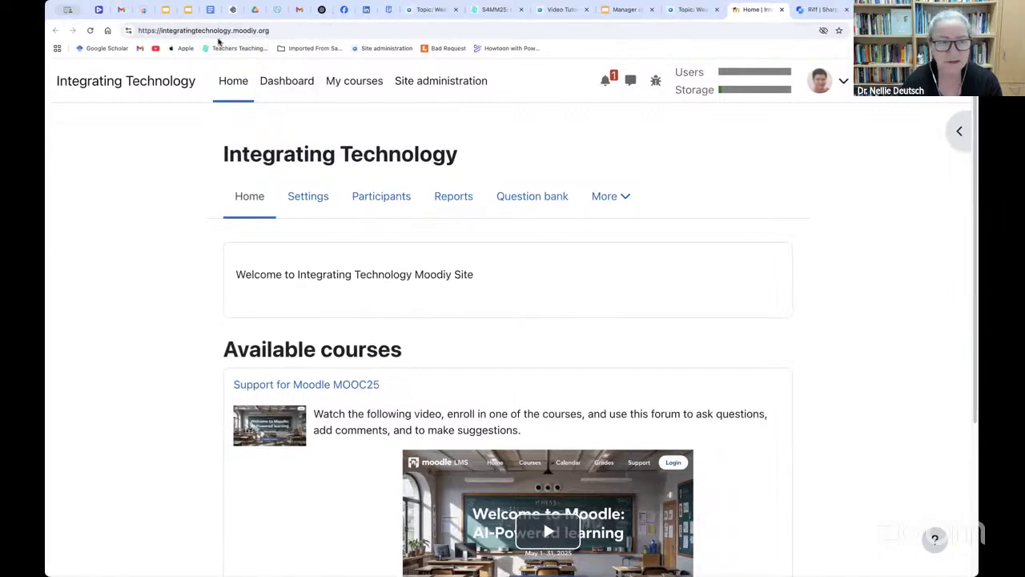
{"action": "left_click", "coordinate": [246, 32]}
{"action": "left_click", "coordinate": [234, 30]}
{"action": "left_click_drag", "start_coordinate": [234, 30], "coordinate": [289, 32]}
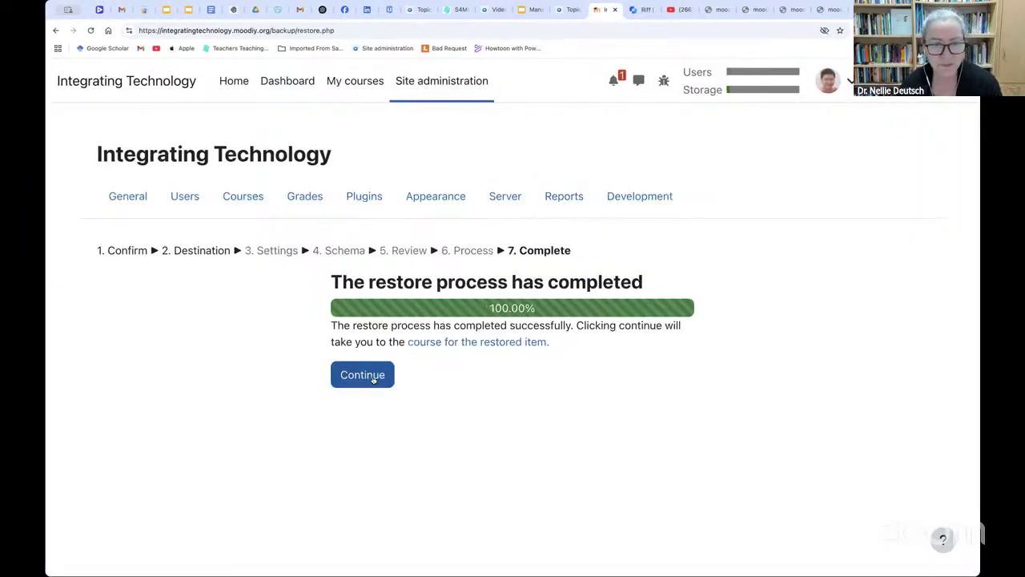
Continue from the completed restore to the Support for Manager of a Moodle Site course and look over its overview section.
{"action": "left_click", "coordinate": [361, 374]}
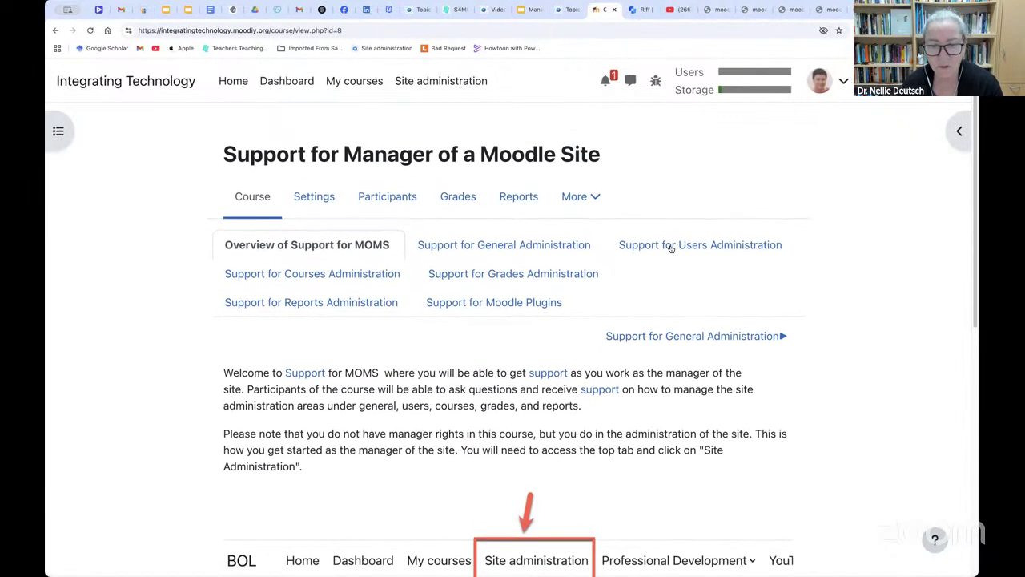
{"action": "scroll", "coordinate": [672, 250], "scroll_direction": "down", "scroll_amount": 5}
{"action": "scroll", "coordinate": [672, 250], "scroll_direction": "up", "scroll_amount": 5}
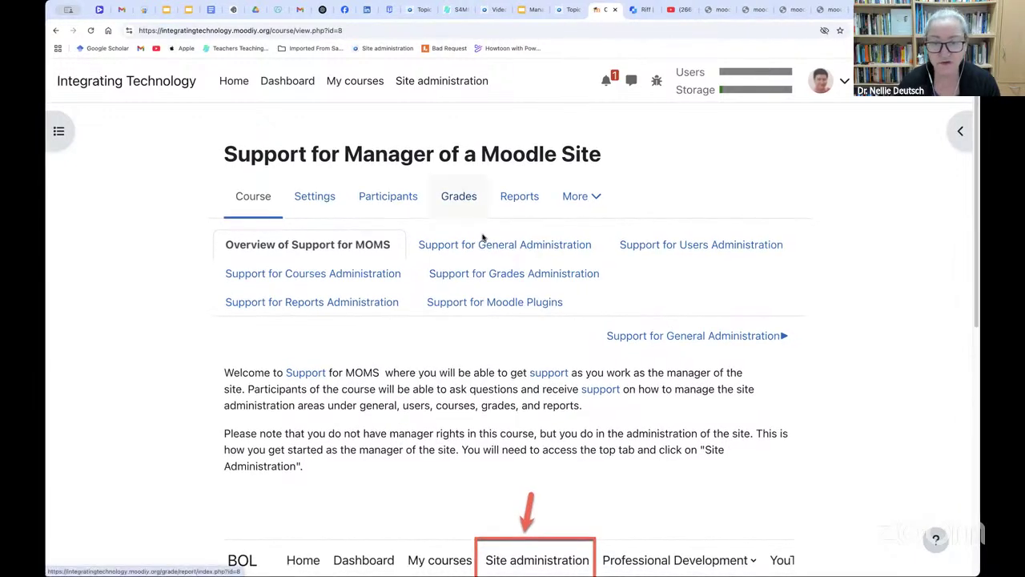
{"action": "scroll", "coordinate": [485, 240], "scroll_direction": "down", "scroll_amount": 3}
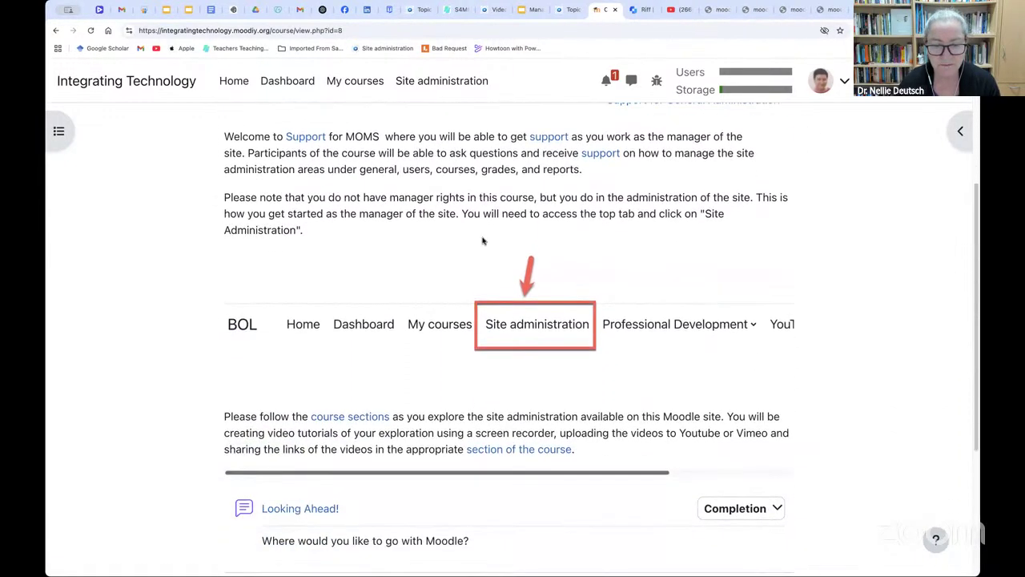
{"action": "scroll", "coordinate": [483, 240], "scroll_direction": "up", "scroll_amount": 3}
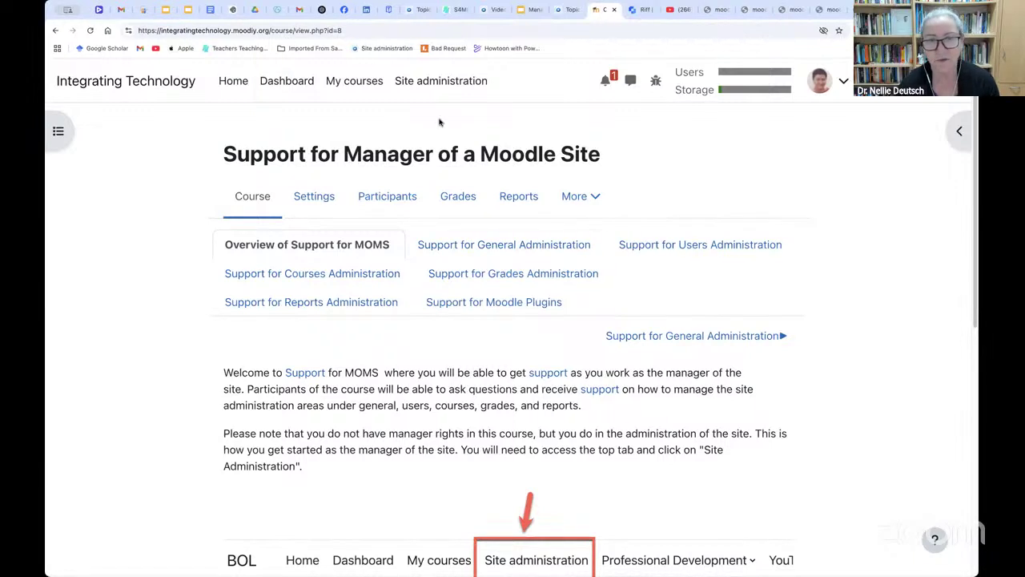
Return to the Week 4 section of Moodle MOOC25 and review its objectives, backup video and video tutorial activities.
{"action": "left_click", "coordinate": [420, 11]}
{"action": "scroll", "coordinate": [579, 190], "scroll_direction": "up", "scroll_amount": 5}
{"action": "key", "text": "ctrl+Tab"}
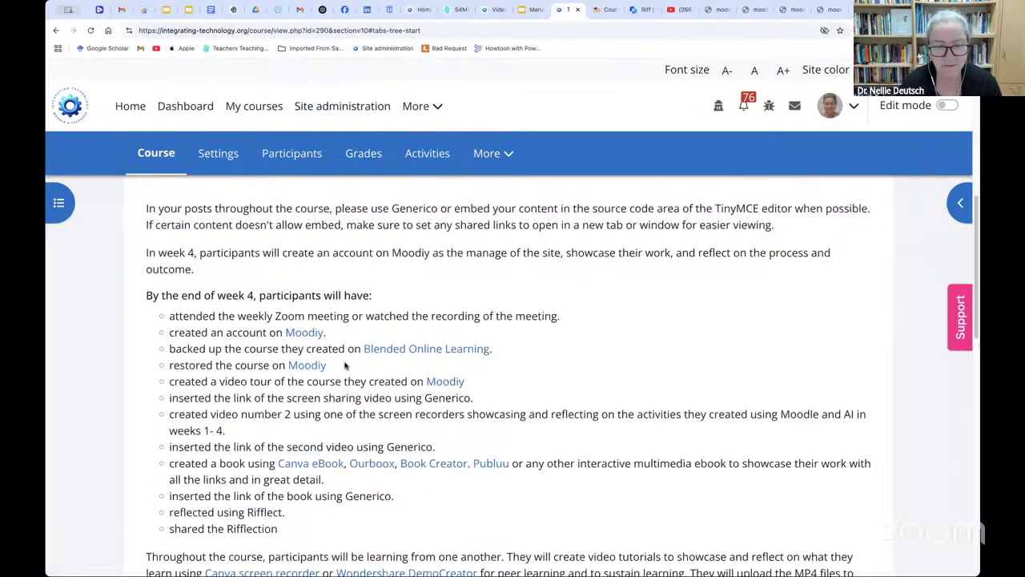
{"action": "scroll", "coordinate": [344, 360], "scroll_direction": "down", "scroll_amount": 4}
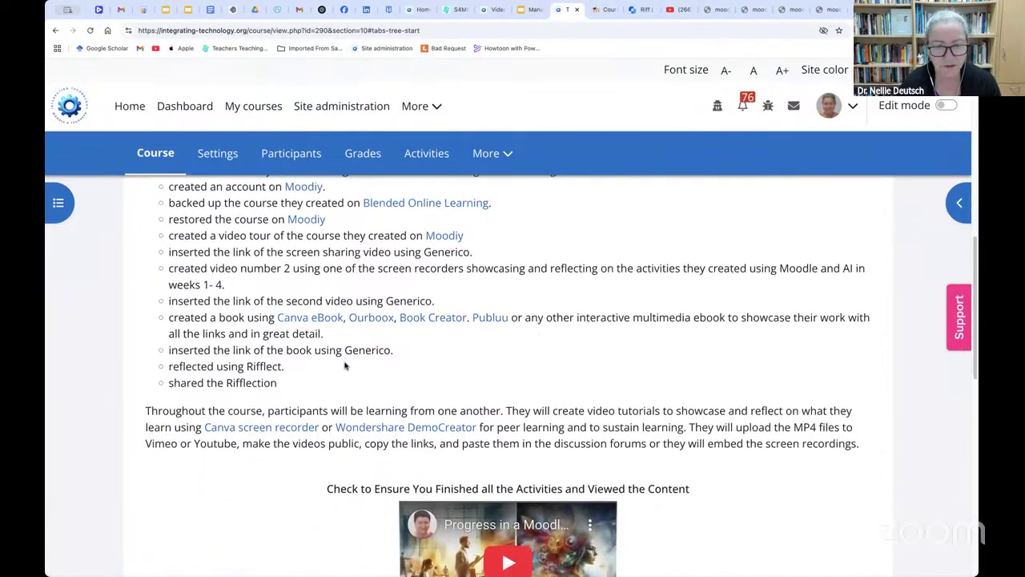
{"action": "scroll", "coordinate": [344, 361], "scroll_direction": "up", "scroll_amount": 2}
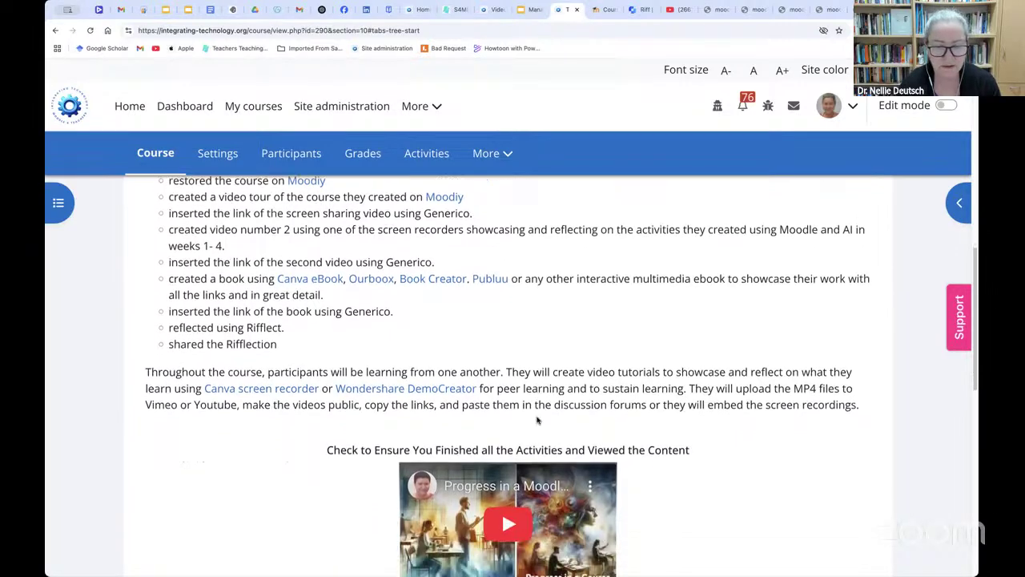
{"action": "scroll", "coordinate": [537, 420], "scroll_direction": "down", "scroll_amount": 5}
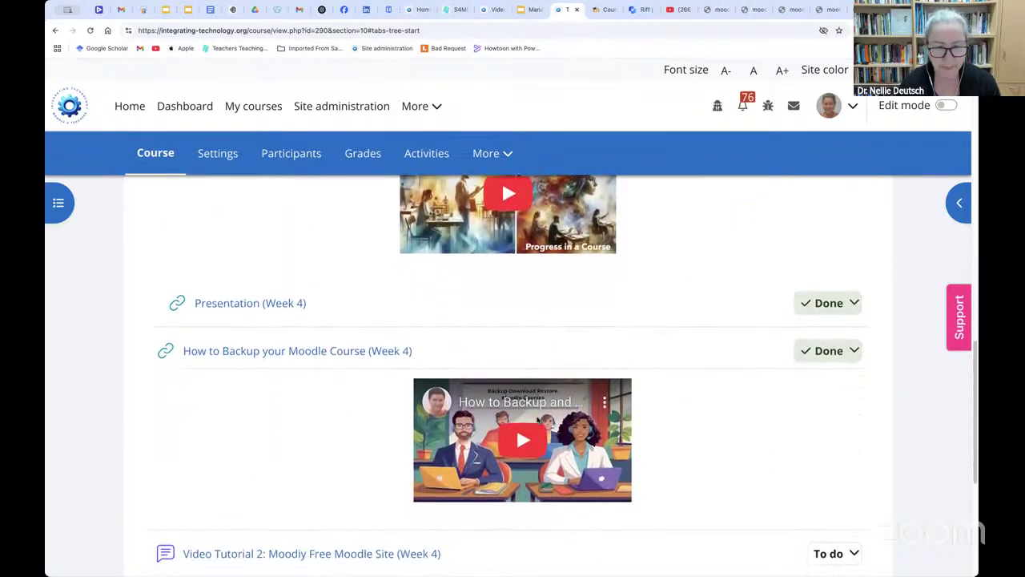
{"action": "scroll", "coordinate": [538, 419], "scroll_direction": "down", "scroll_amount": 2}
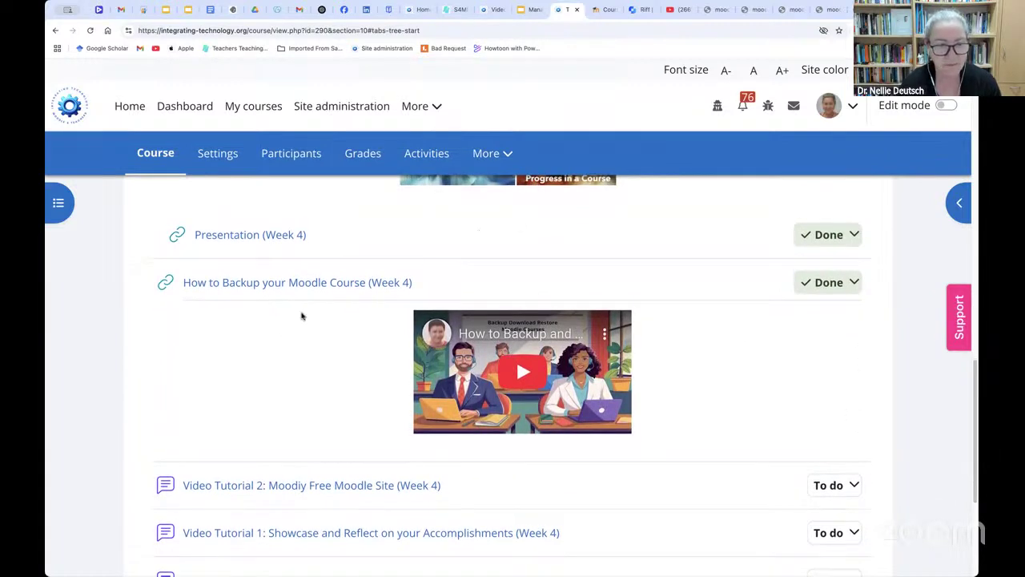
{"action": "scroll", "coordinate": [379, 366], "scroll_direction": "down", "scroll_amount": 2}
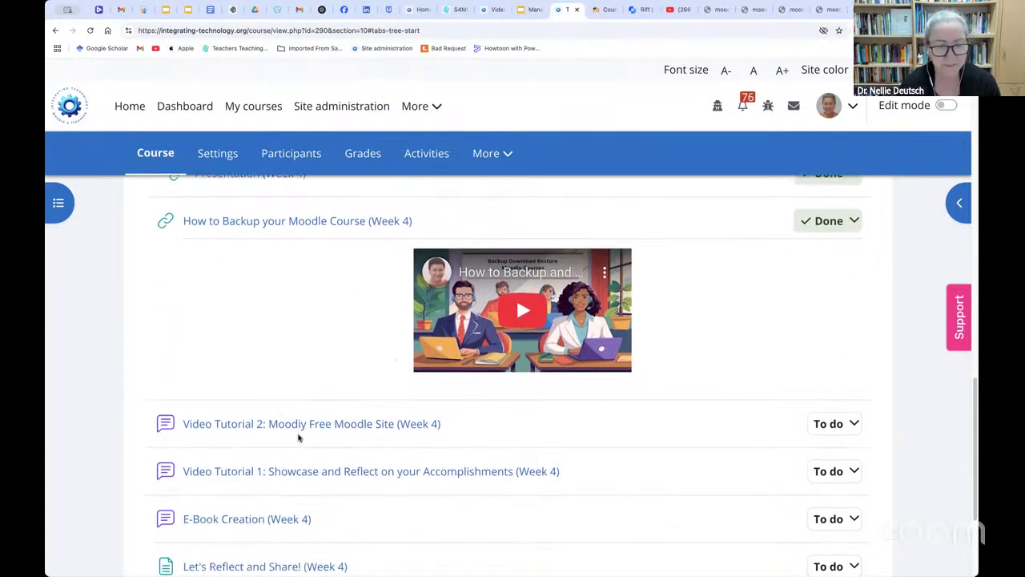
{"action": "scroll", "coordinate": [309, 432], "scroll_direction": "down", "scroll_amount": 1}
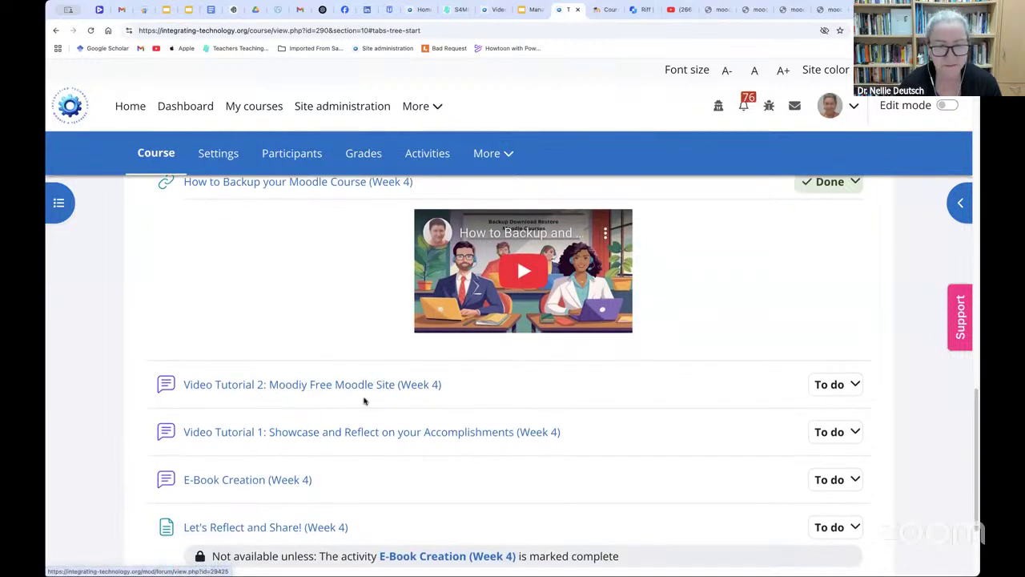
{"action": "scroll", "coordinate": [360, 400], "scroll_direction": "down", "scroll_amount": 1}
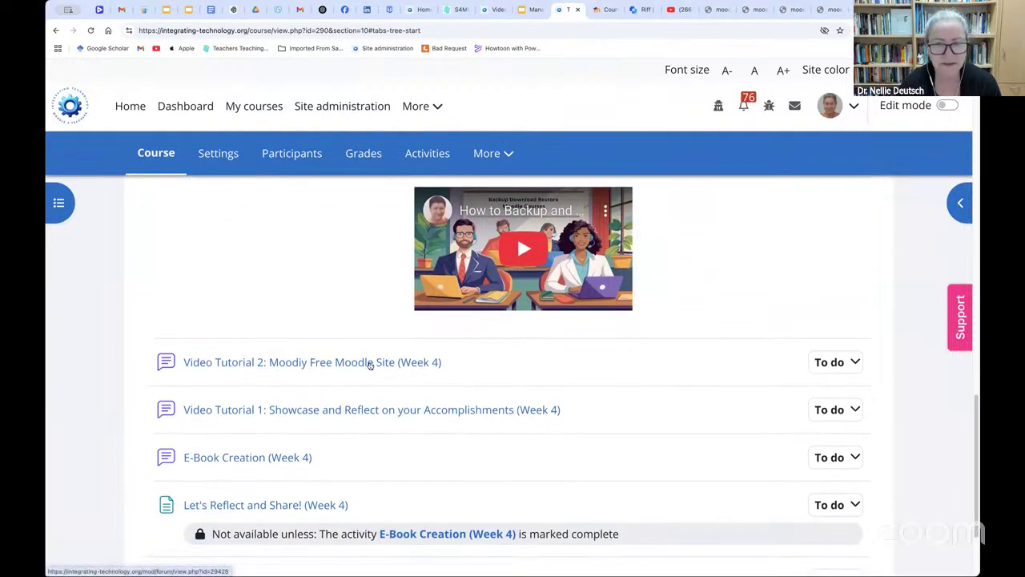
{"action": "scroll", "coordinate": [358, 416], "scroll_direction": "down", "scroll_amount": 1}
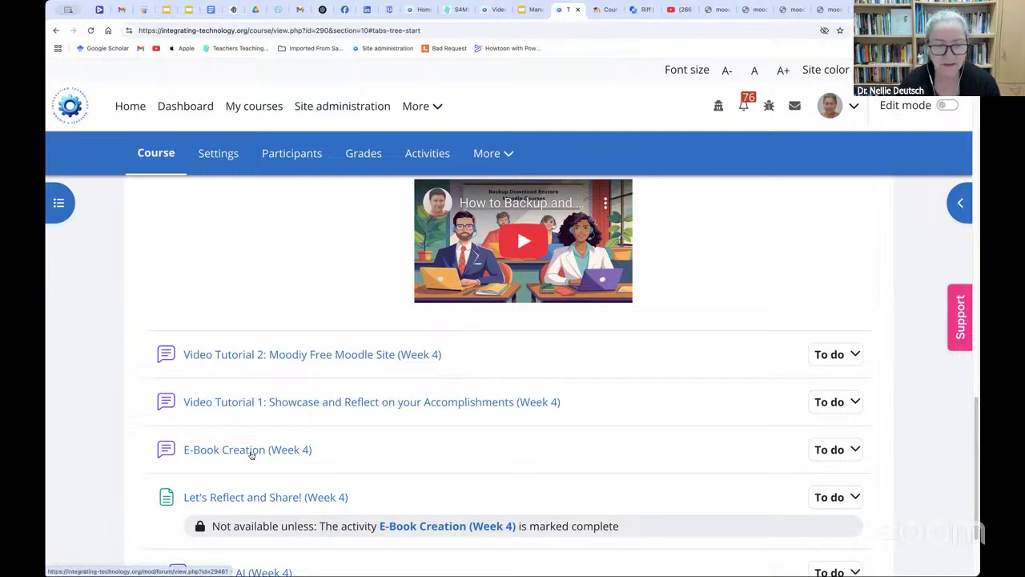
Open the E-Book Creation (Week 4) forum and read its book requirements and instructions.
{"action": "scroll", "coordinate": [255, 432], "scroll_direction": "down", "scroll_amount": 2}
{"action": "left_click", "coordinate": [258, 397]}
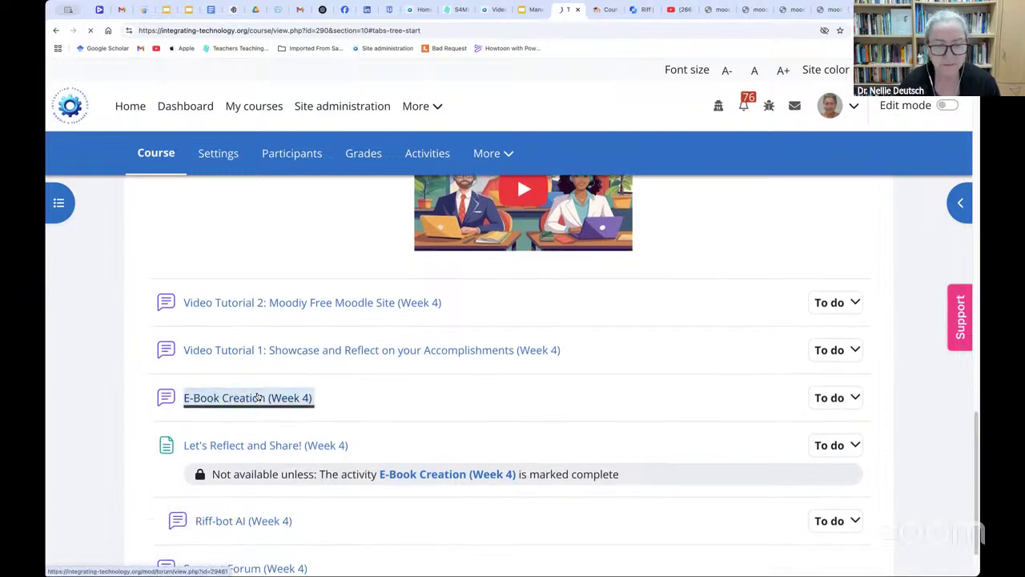
{"action": "scroll", "coordinate": [422, 403], "scroll_direction": "down", "scroll_amount": 5}
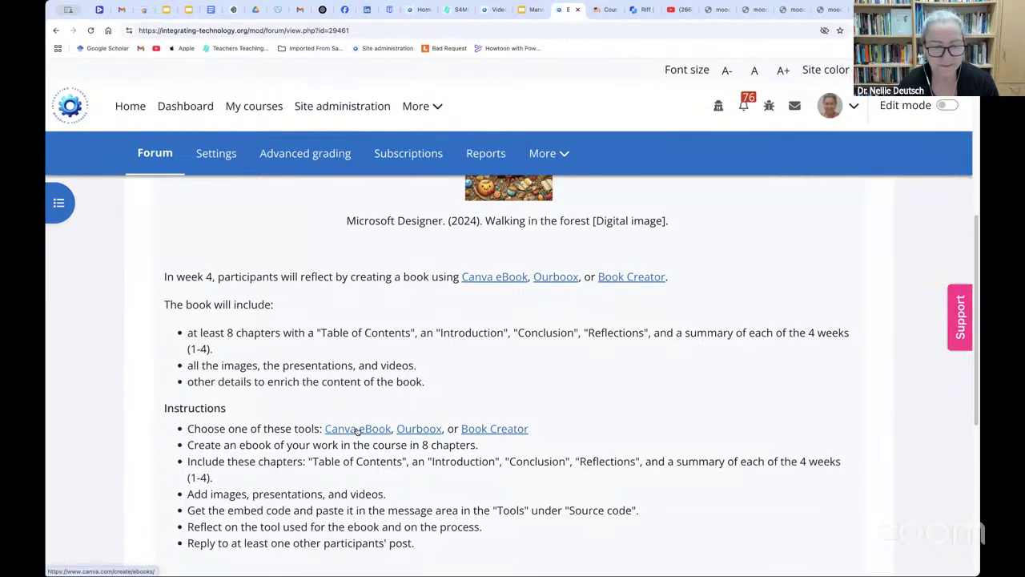
{"action": "scroll", "coordinate": [355, 427], "scroll_direction": "down", "scroll_amount": 3}
{"action": "scroll", "coordinate": [355, 427], "scroll_direction": "up", "scroll_amount": 6}
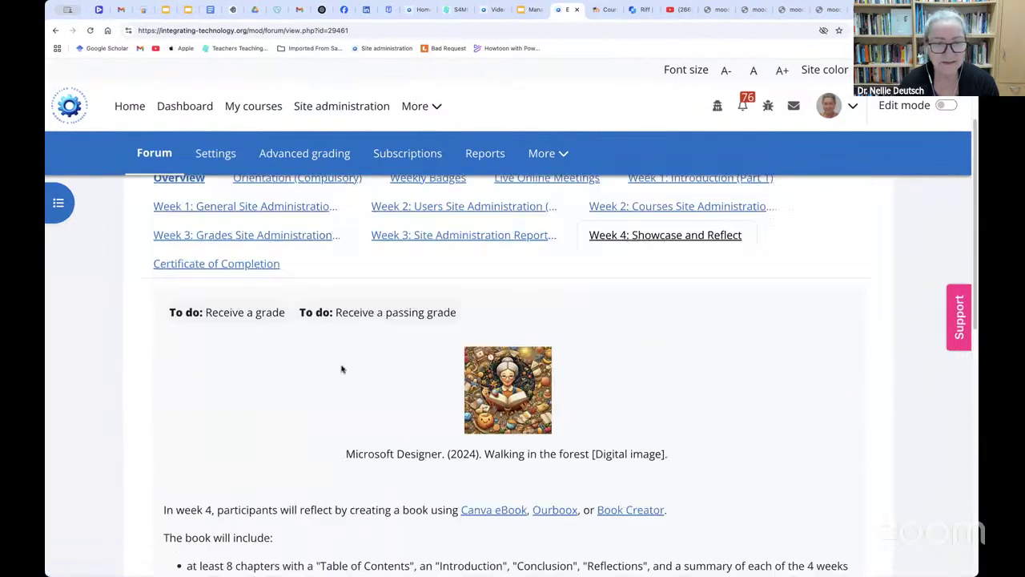
{"action": "scroll", "coordinate": [343, 367], "scroll_direction": "up", "scroll_amount": 2}
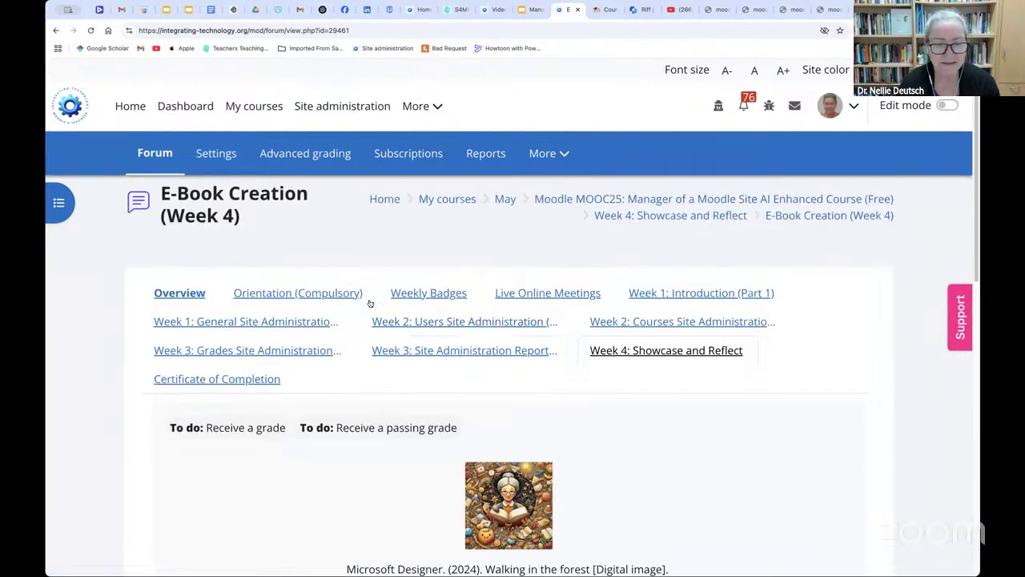
Go back to the Week 4: Showcase and Reflect section and review its activities through Riff-bot AI and Support Forum.
{"action": "left_click", "coordinate": [666, 357]}
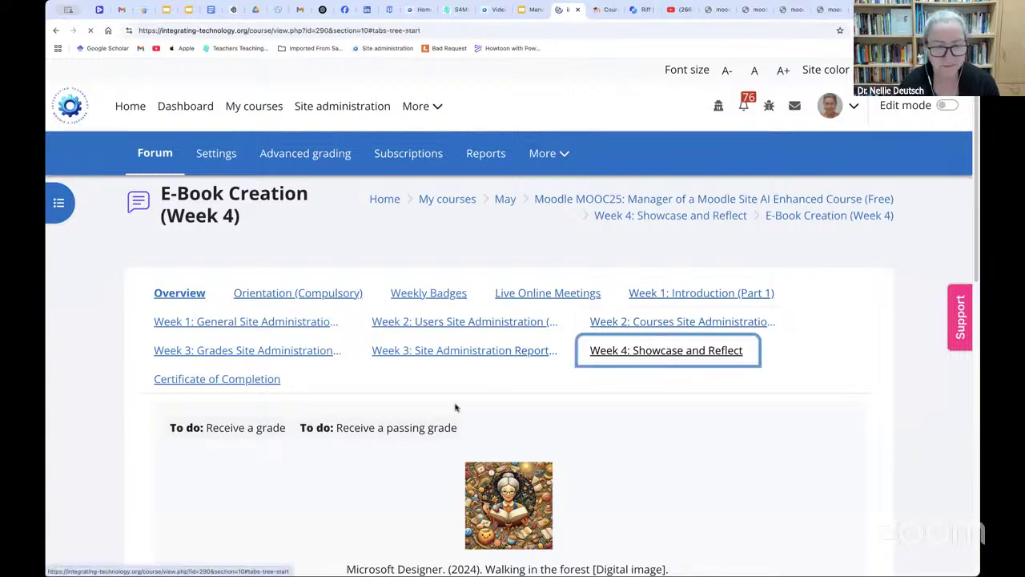
{"action": "scroll", "coordinate": [433, 408], "scroll_direction": "down", "scroll_amount": 10}
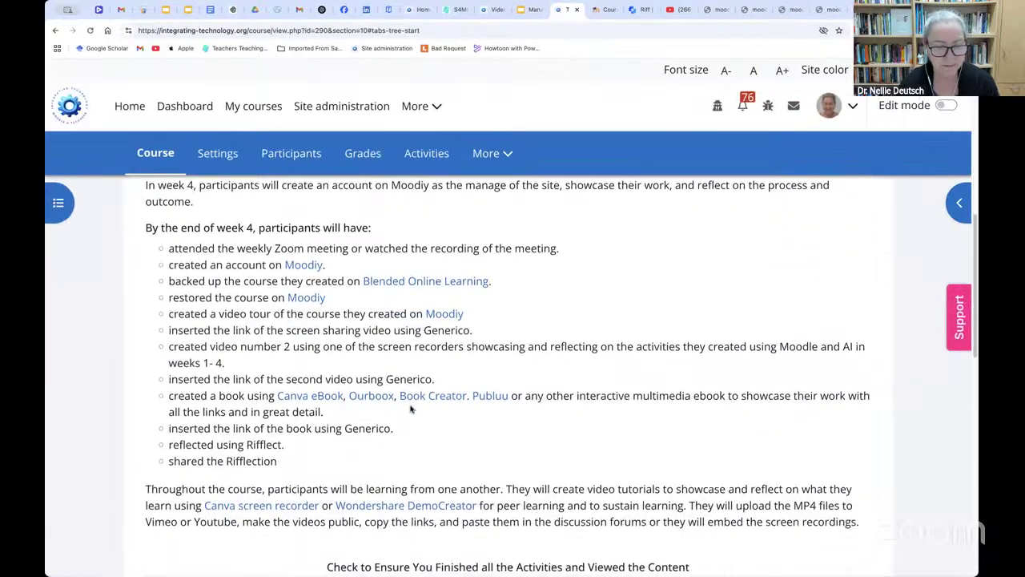
{"action": "scroll", "coordinate": [410, 409], "scroll_direction": "down", "scroll_amount": 9}
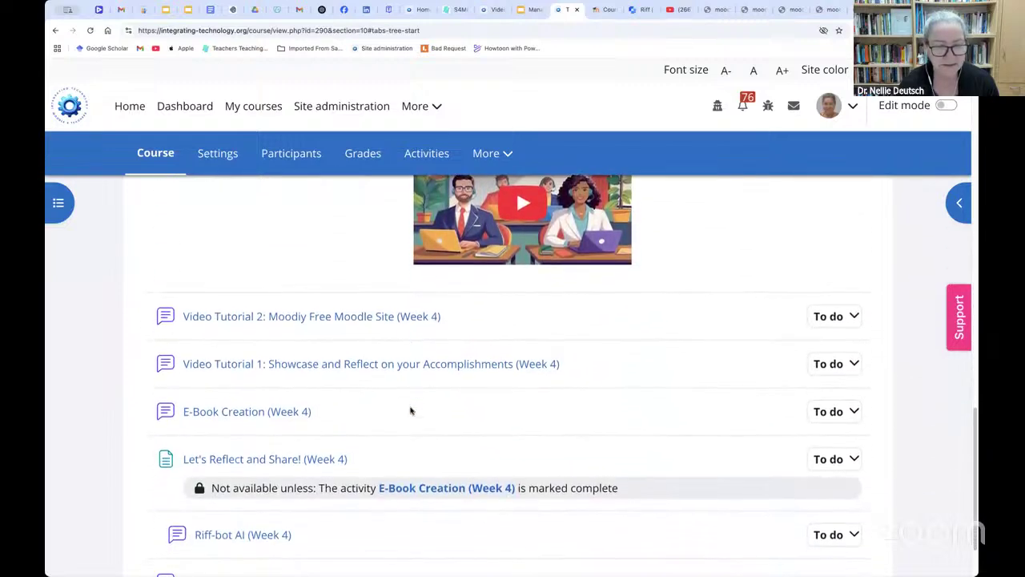
{"action": "scroll", "coordinate": [410, 410], "scroll_direction": "down", "scroll_amount": 2}
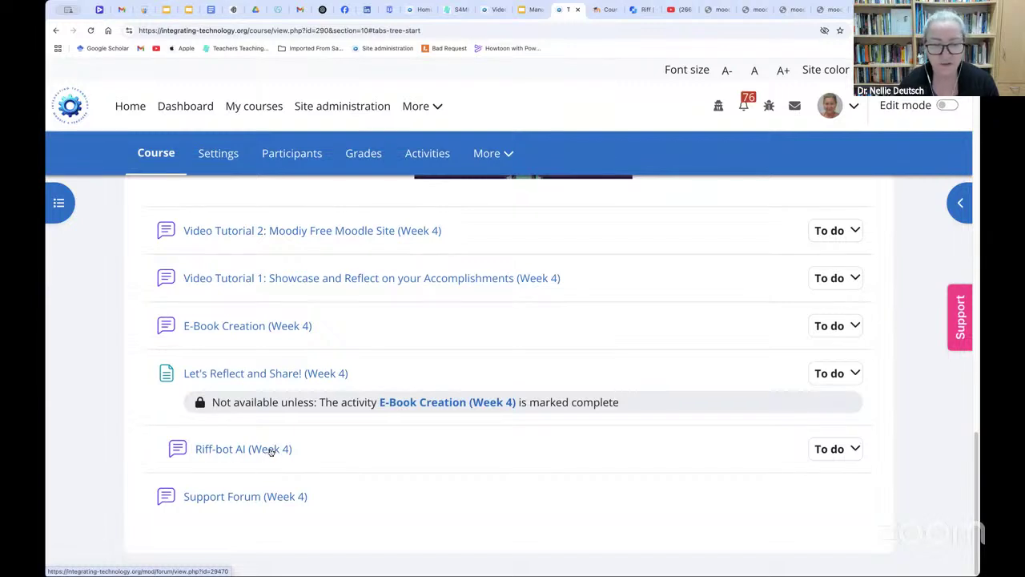
{"action": "scroll", "coordinate": [270, 451], "scroll_direction": "up", "scroll_amount": 6}
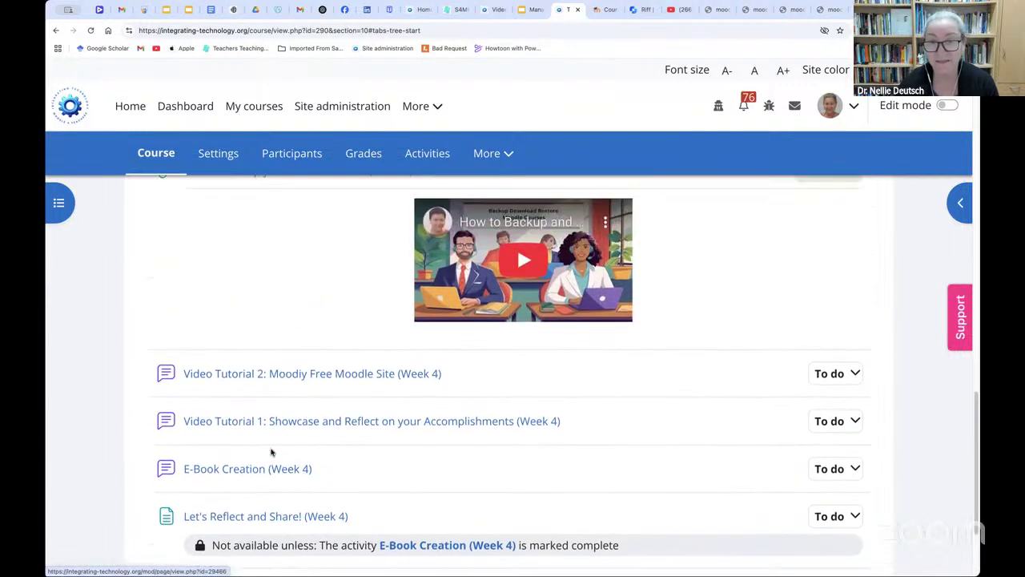
{"action": "scroll", "coordinate": [412, 208], "scroll_direction": "up", "scroll_amount": 3}
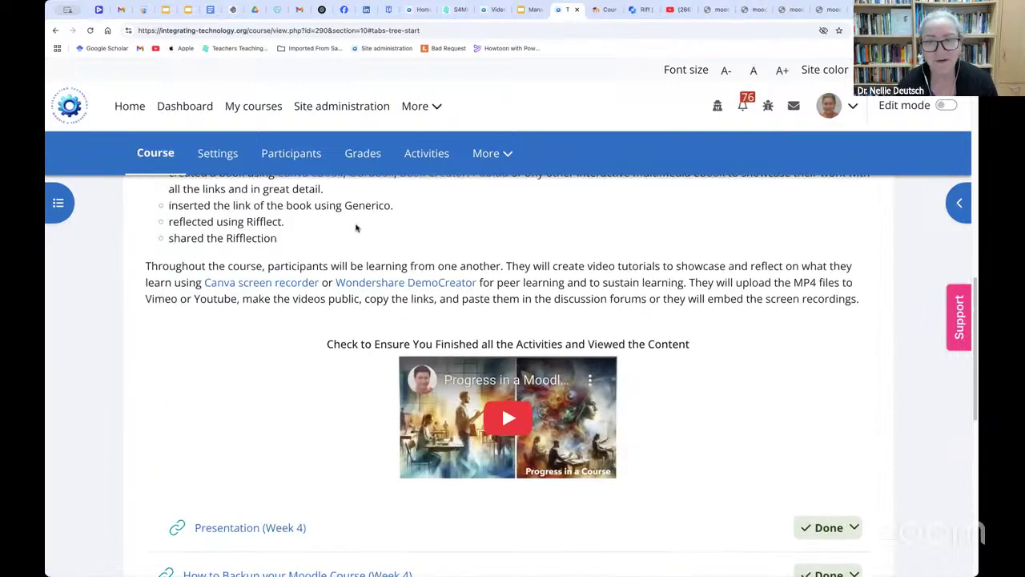
{"action": "scroll", "coordinate": [381, 254], "scroll_direction": "up", "scroll_amount": 2}
{"action": "scroll", "coordinate": [381, 255], "scroll_direction": "up", "scroll_amount": 9}
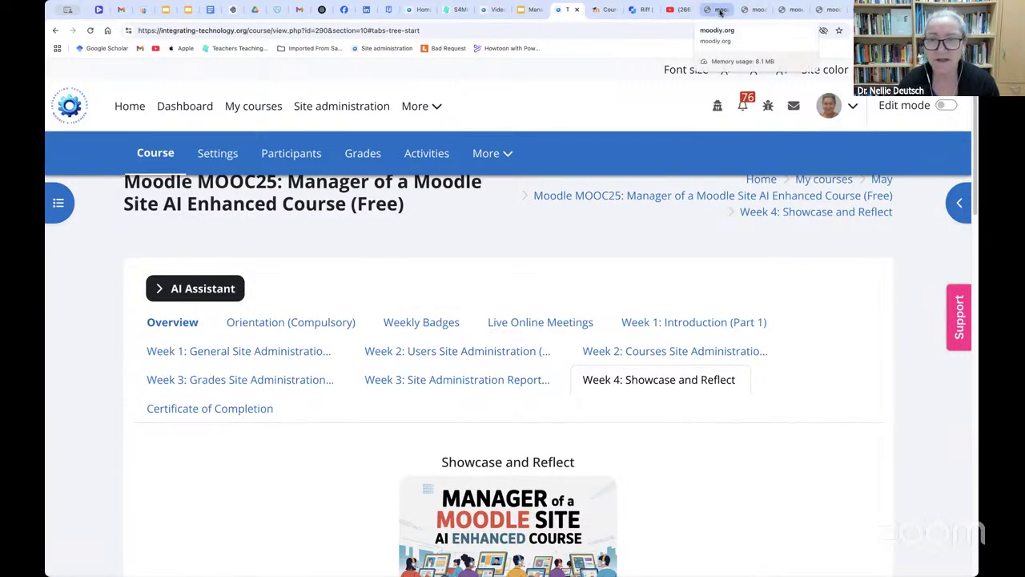
Open Site administration on the Integrating Technology Moodiy site and examine the Development and Reports options.
{"action": "left_click", "coordinate": [602, 10]}
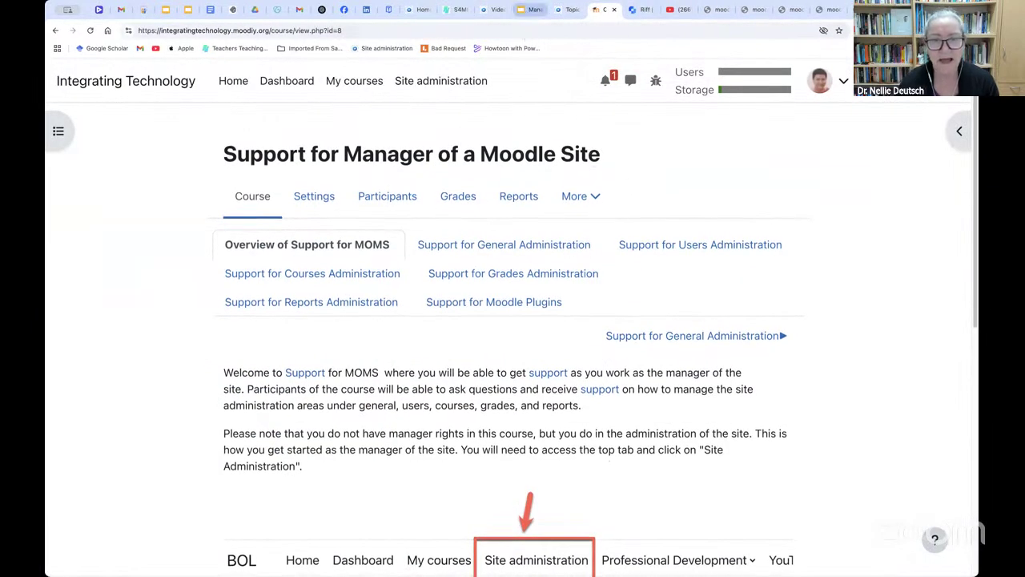
{"action": "left_click", "coordinate": [441, 83]}
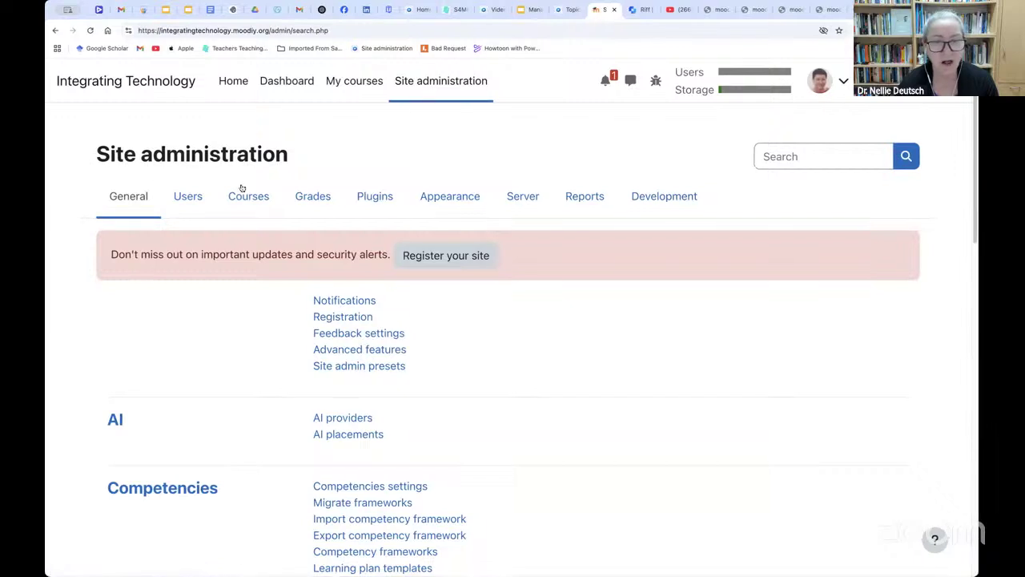
{"action": "left_click", "coordinate": [671, 197]}
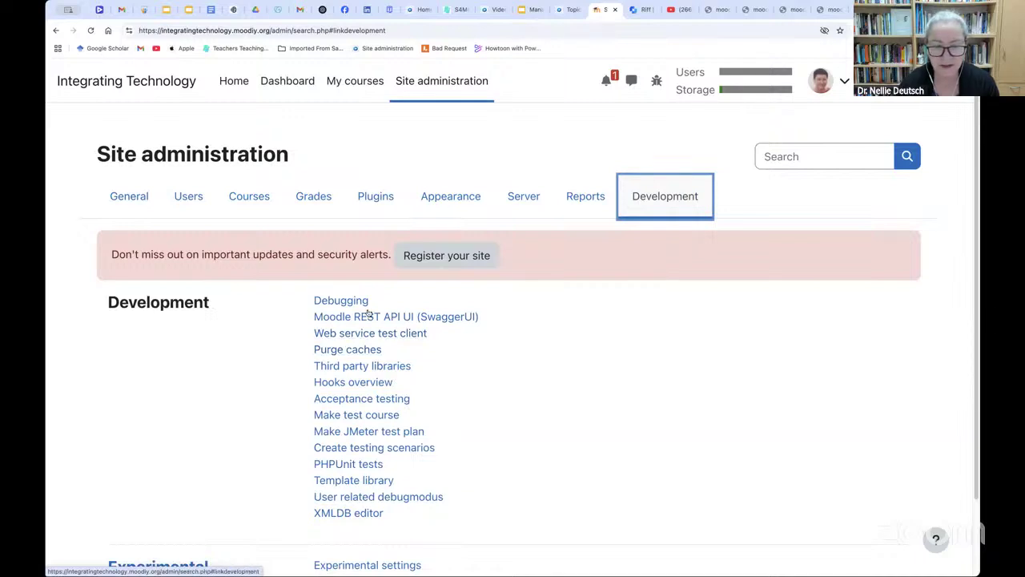
{"action": "scroll", "coordinate": [359, 304], "scroll_direction": "down", "scroll_amount": 2}
{"action": "scroll", "coordinate": [355, 388], "scroll_direction": "up", "scroll_amount": 2}
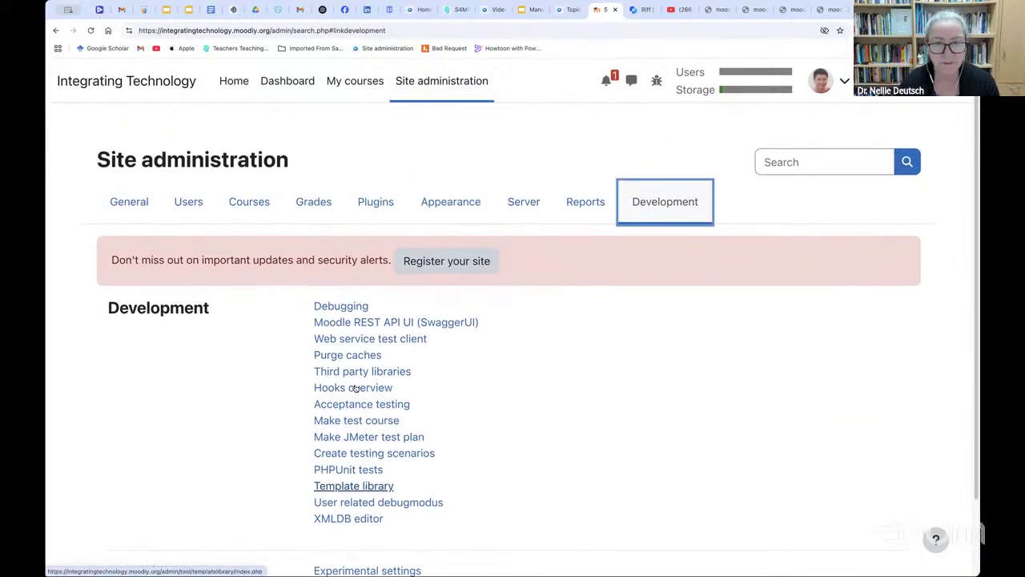
{"action": "left_click", "coordinate": [586, 197]}
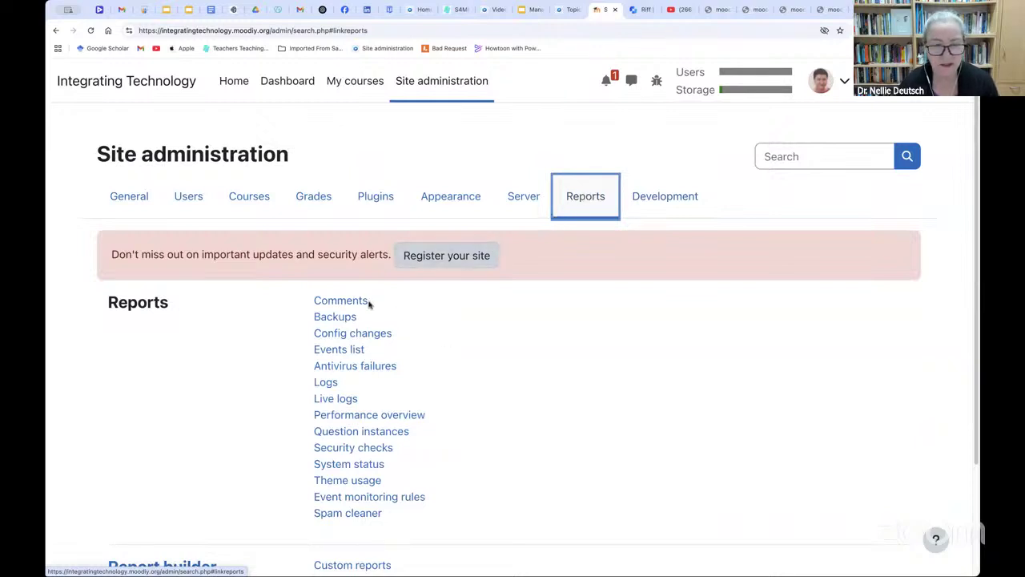
{"action": "scroll", "coordinate": [398, 366], "scroll_direction": "down", "scroll_amount": 3}
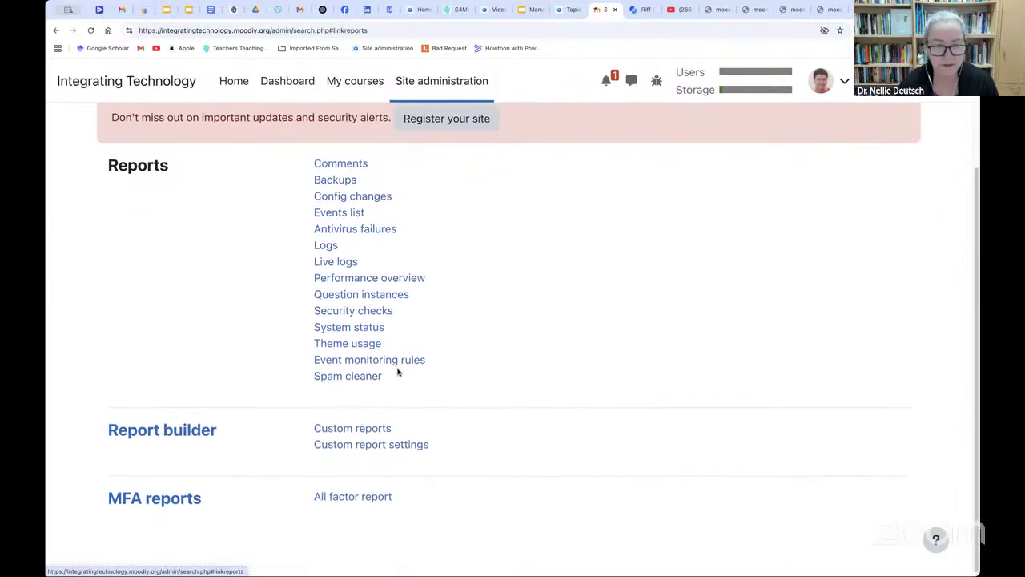
Open the Server section of Site administration and examine its server, file redaction and task options.
{"action": "scroll", "coordinate": [387, 357], "scroll_direction": "up", "scroll_amount": 3}
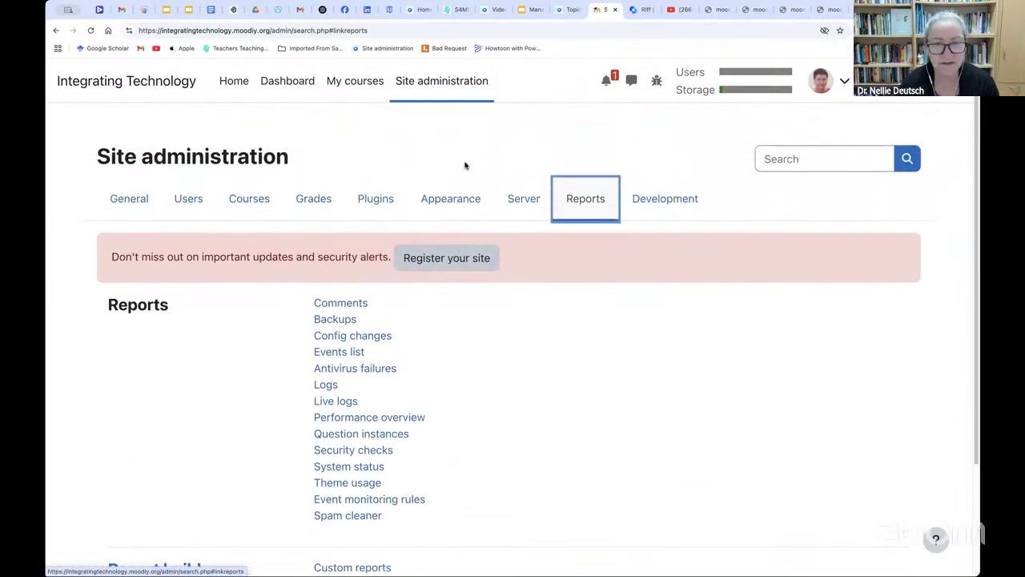
{"action": "left_click", "coordinate": [524, 200]}
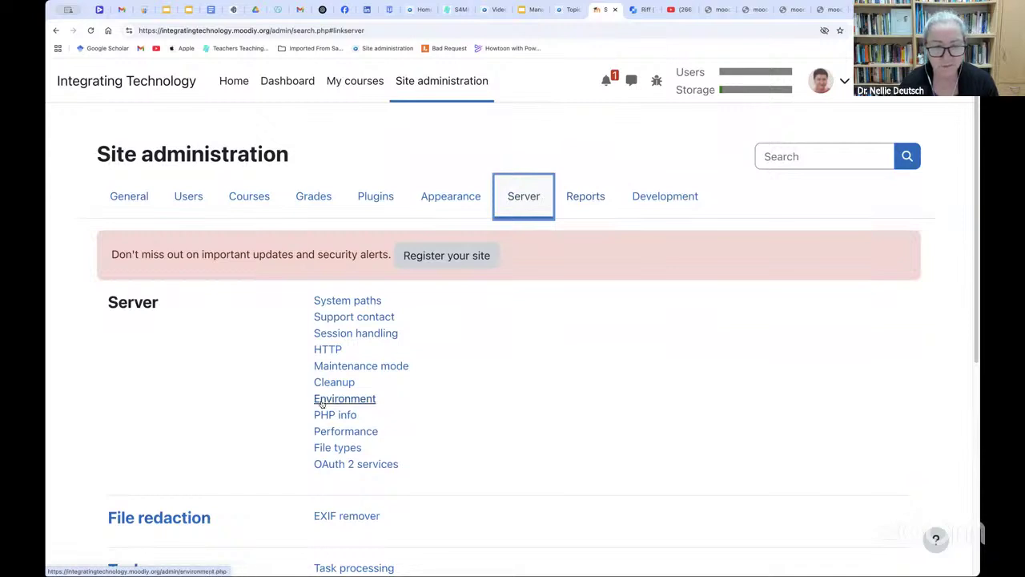
{"action": "scroll", "coordinate": [376, 440], "scroll_direction": "down", "scroll_amount": 1}
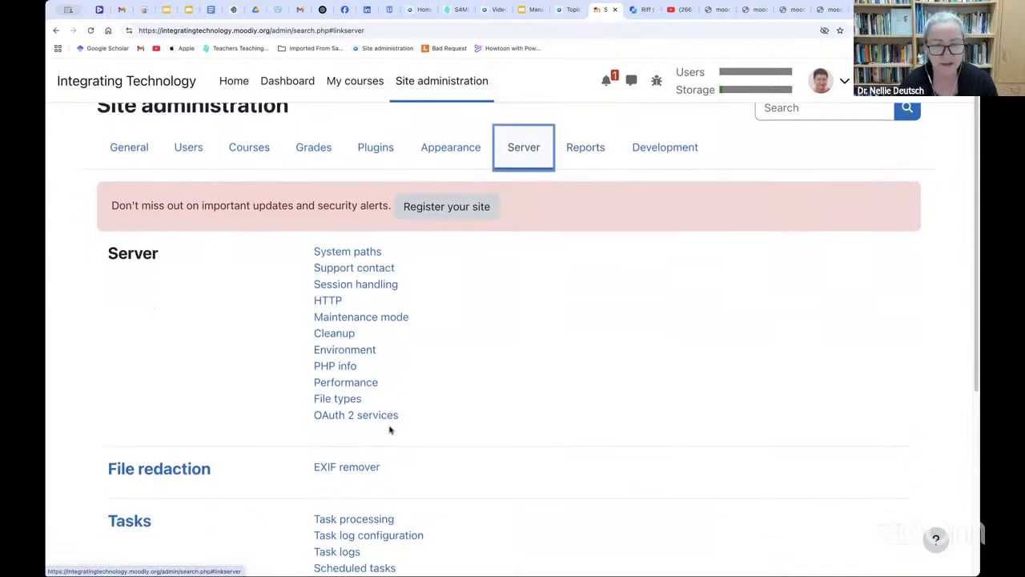
{"action": "scroll", "coordinate": [377, 414], "scroll_direction": "down", "scroll_amount": 3}
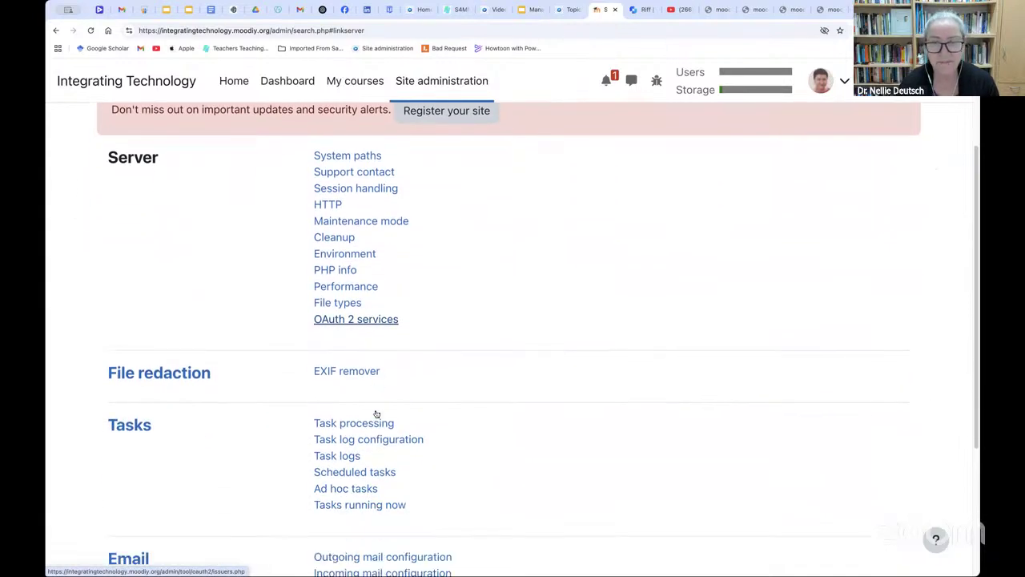
{"action": "scroll", "coordinate": [377, 413], "scroll_direction": "up", "scroll_amount": 4}
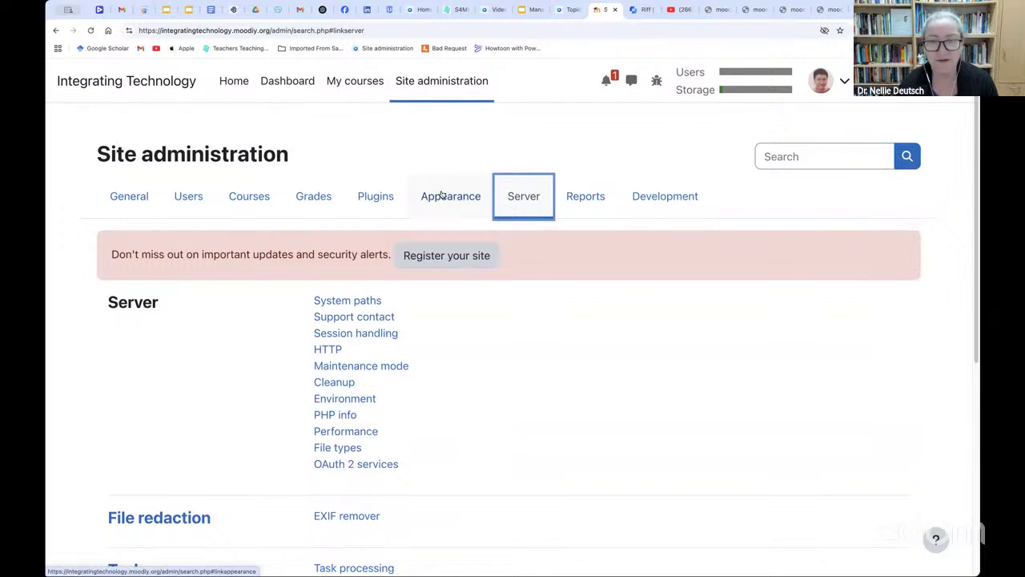
Open the Appearance section of Site administration and examine its options, including Themes and the Adaptable settings.
{"action": "left_click", "coordinate": [443, 199]}
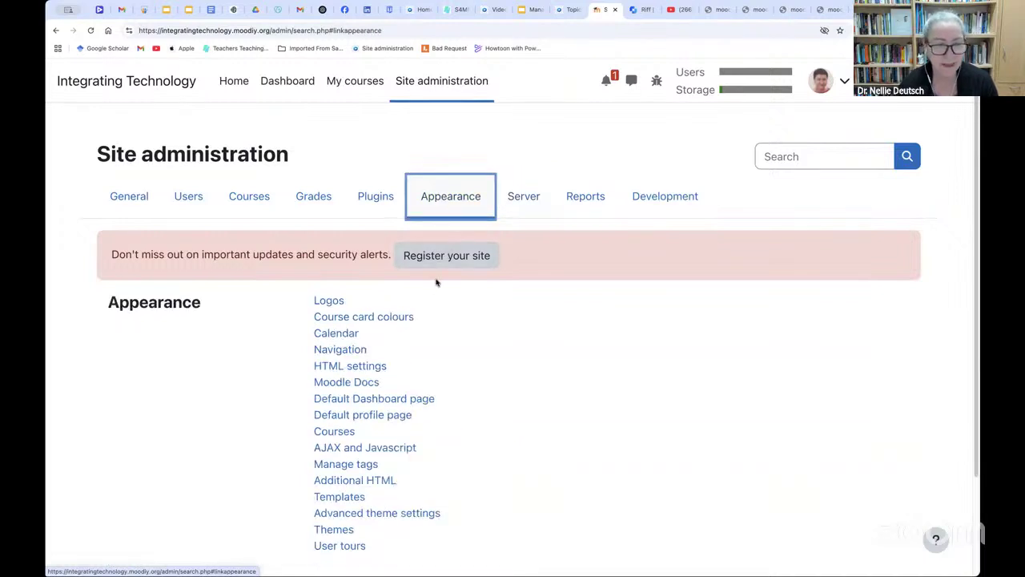
{"action": "scroll", "coordinate": [401, 285], "scroll_direction": "down", "scroll_amount": 2}
{"action": "scroll", "coordinate": [376, 286], "scroll_direction": "down", "scroll_amount": 1}
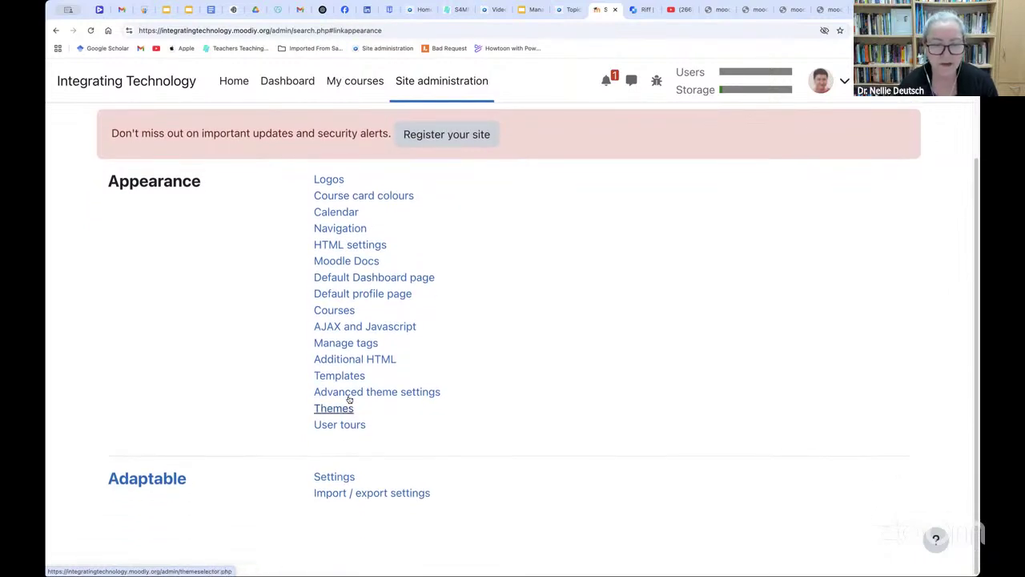
{"action": "scroll", "coordinate": [352, 185], "scroll_direction": "up", "scroll_amount": 3}
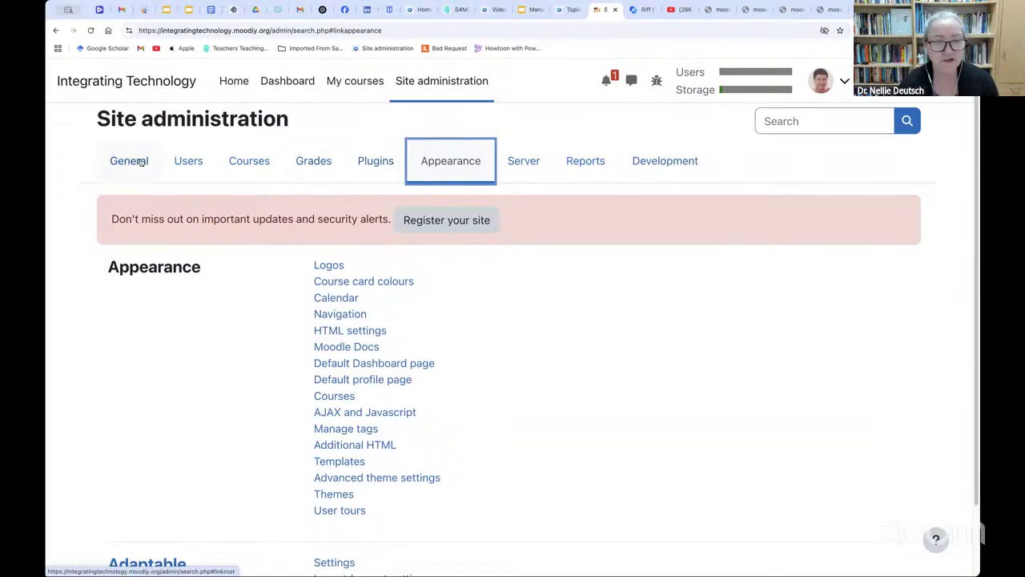
Open the Plugins section of Site administration and look through the activity modules and admin tools.
{"action": "left_click", "coordinate": [367, 162]}
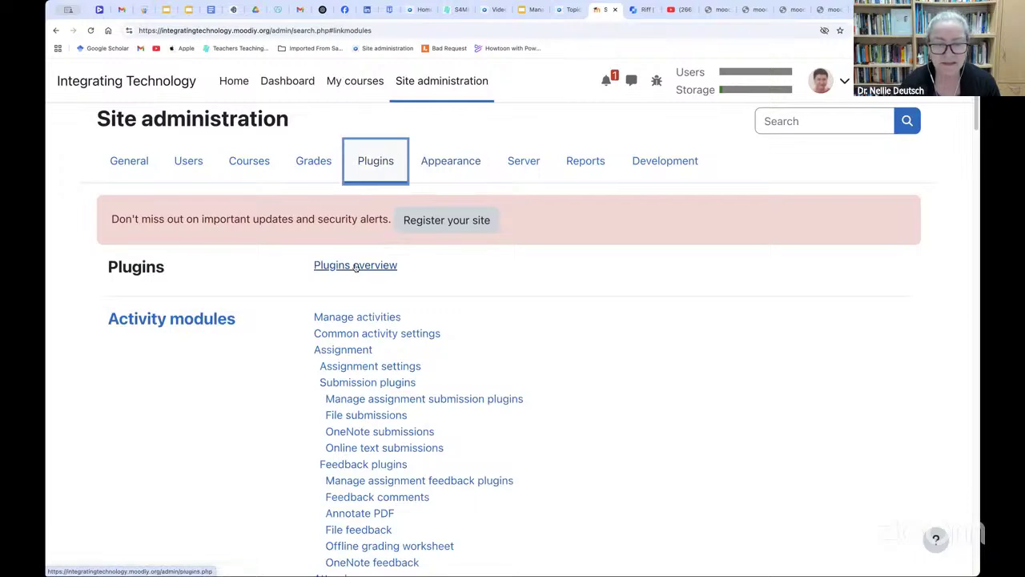
{"action": "scroll", "coordinate": [416, 361], "scroll_direction": "down", "scroll_amount": 10}
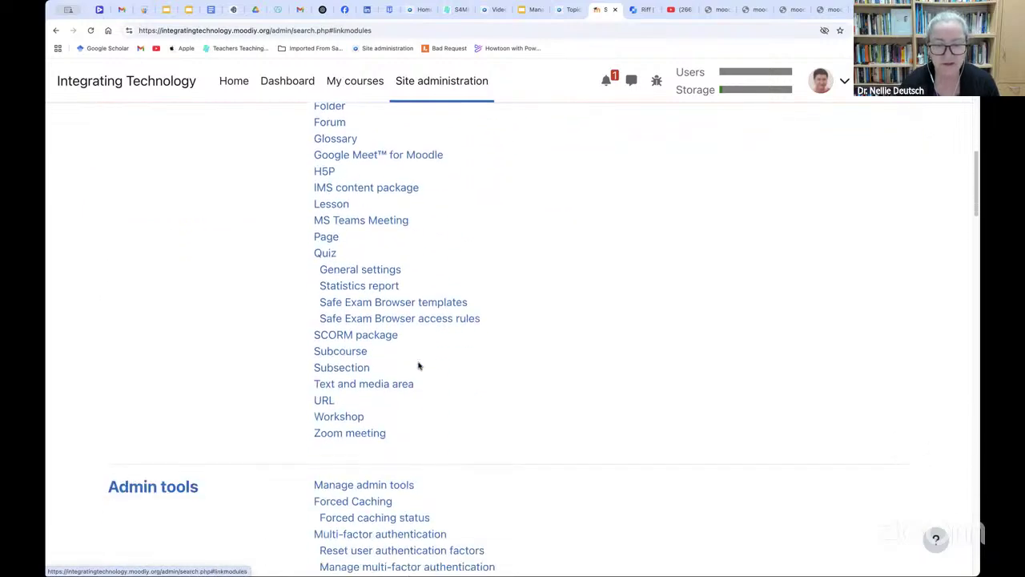
{"action": "scroll", "coordinate": [418, 364], "scroll_direction": "down", "scroll_amount": 2}
{"action": "scroll", "coordinate": [410, 350], "scroll_direction": "up", "scroll_amount": 8}
{"action": "scroll", "coordinate": [372, 301], "scroll_direction": "up", "scroll_amount": 4}
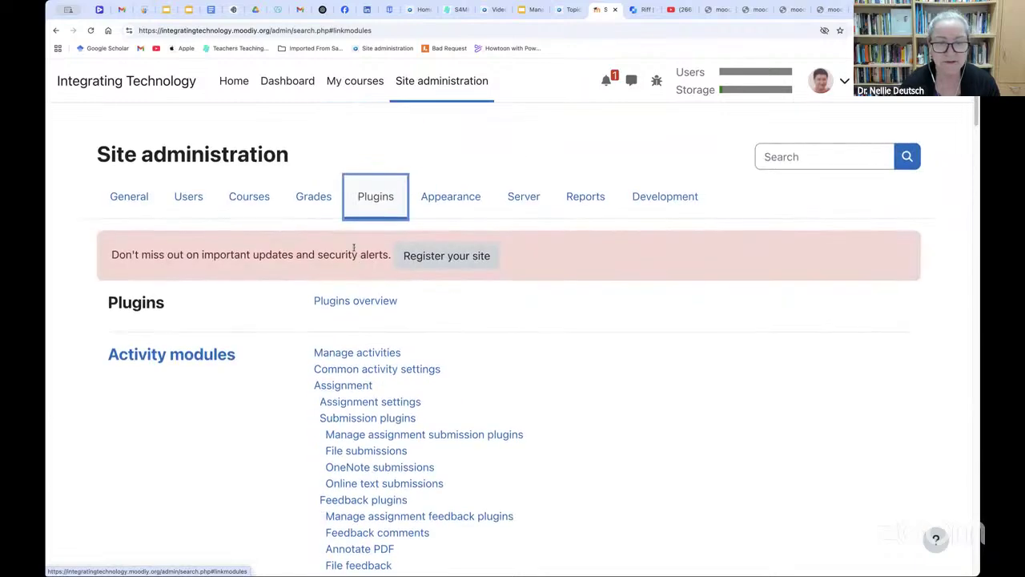
Look through the Plugins overview of the site, and open the Grades section of Site administration.
{"action": "left_click", "coordinate": [362, 301]}
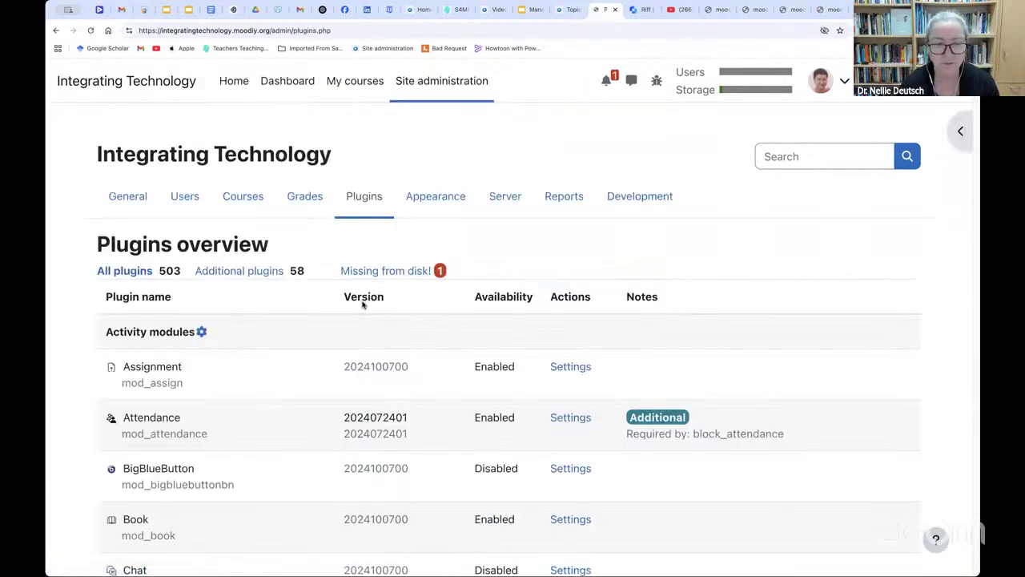
{"action": "scroll", "coordinate": [414, 363], "scroll_direction": "down", "scroll_amount": 10}
{"action": "scroll", "coordinate": [414, 360], "scroll_direction": "up", "scroll_amount": 10}
{"action": "scroll", "coordinate": [394, 284], "scroll_direction": "up", "scroll_amount": 1}
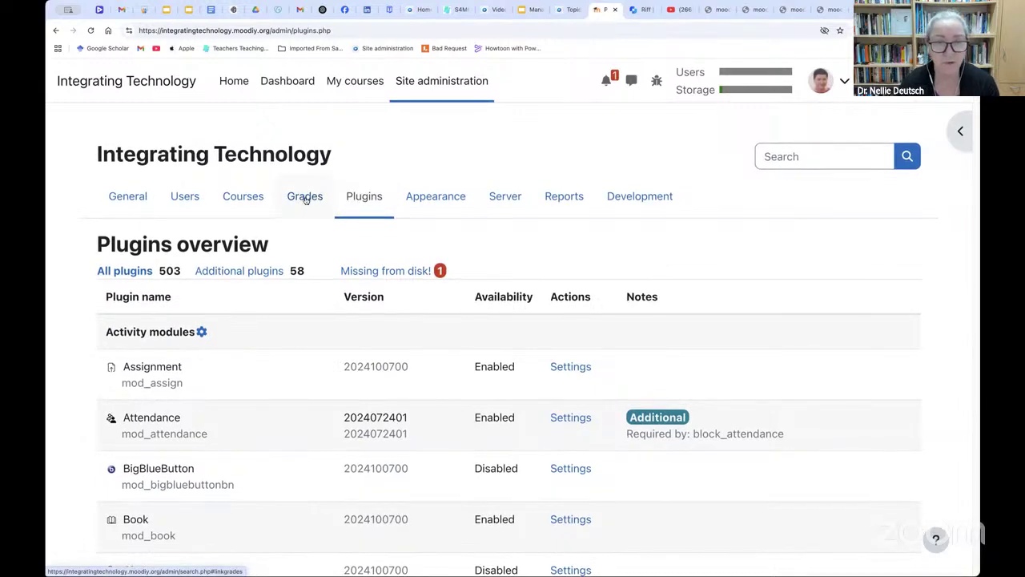
{"action": "left_click", "coordinate": [305, 197]}
Return to the Moodle MOOC25 course and review the activities in the Week 3: Grades Site Administration section.
{"action": "key", "text": "ctrl+shift+Tab"}
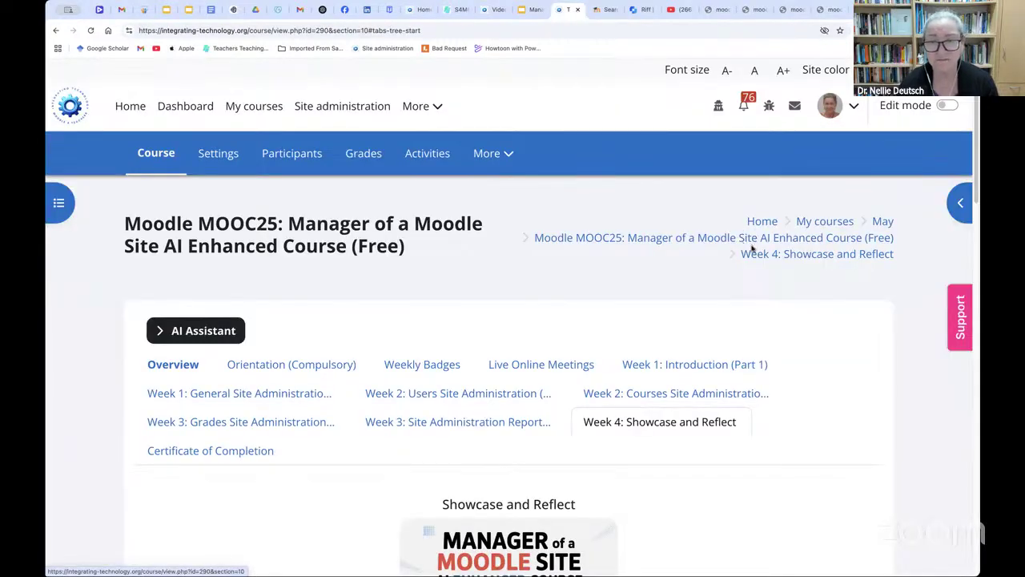
{"action": "left_click", "coordinate": [696, 238]}
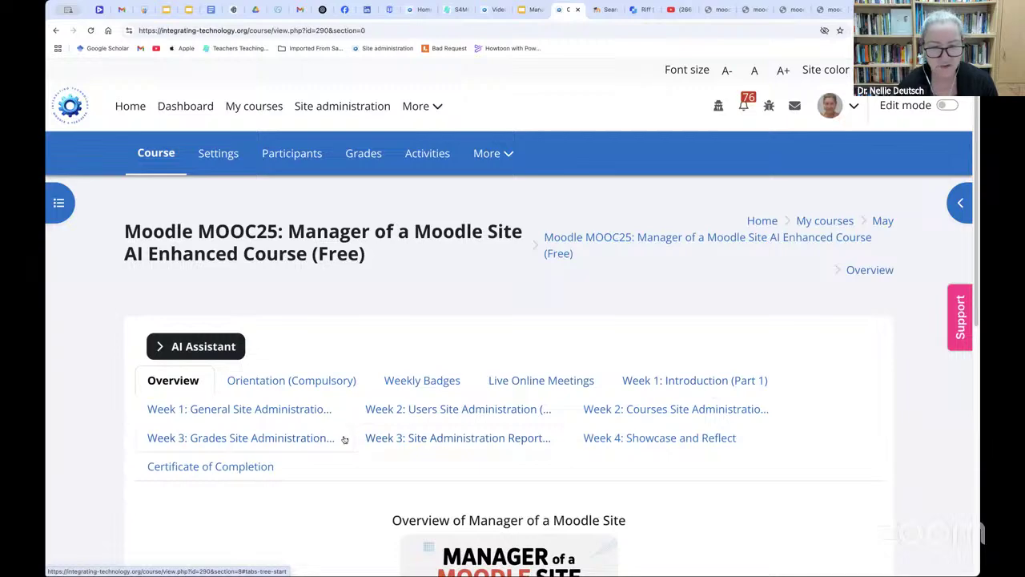
{"action": "left_click", "coordinate": [280, 435]}
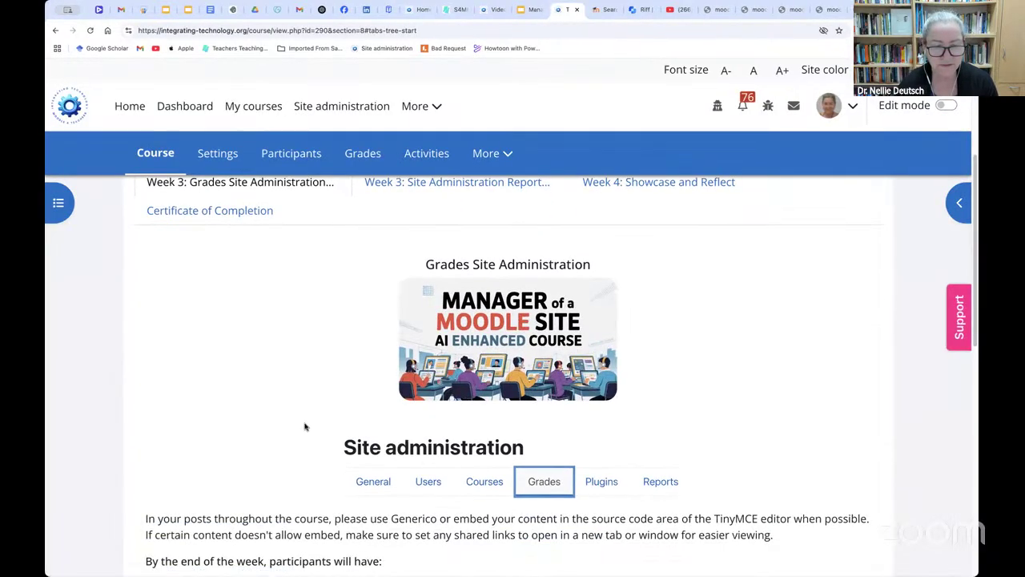
{"action": "scroll", "coordinate": [305, 426], "scroll_direction": "down", "scroll_amount": 8}
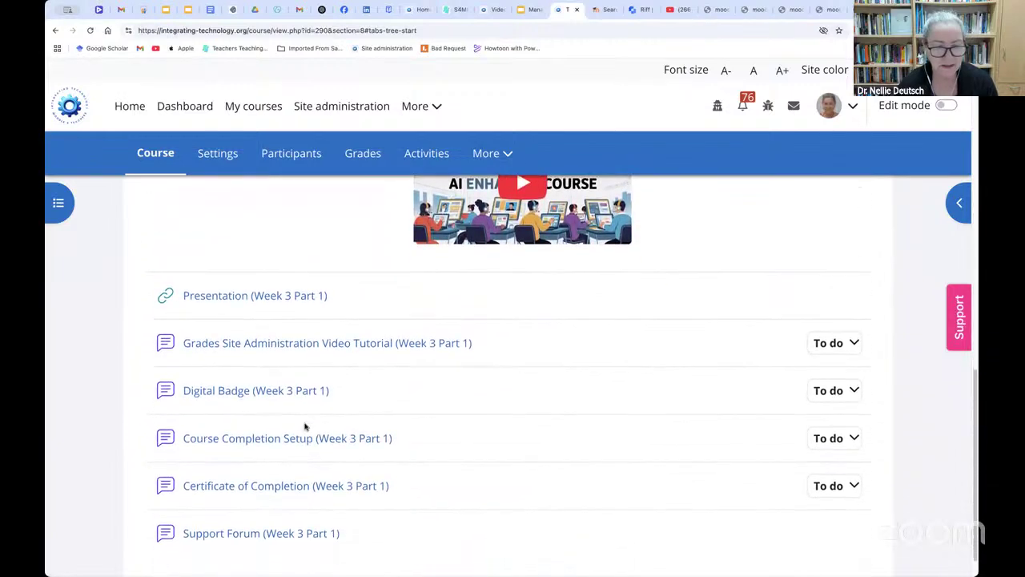
{"action": "scroll", "coordinate": [305, 426], "scroll_direction": "up", "scroll_amount": 3}
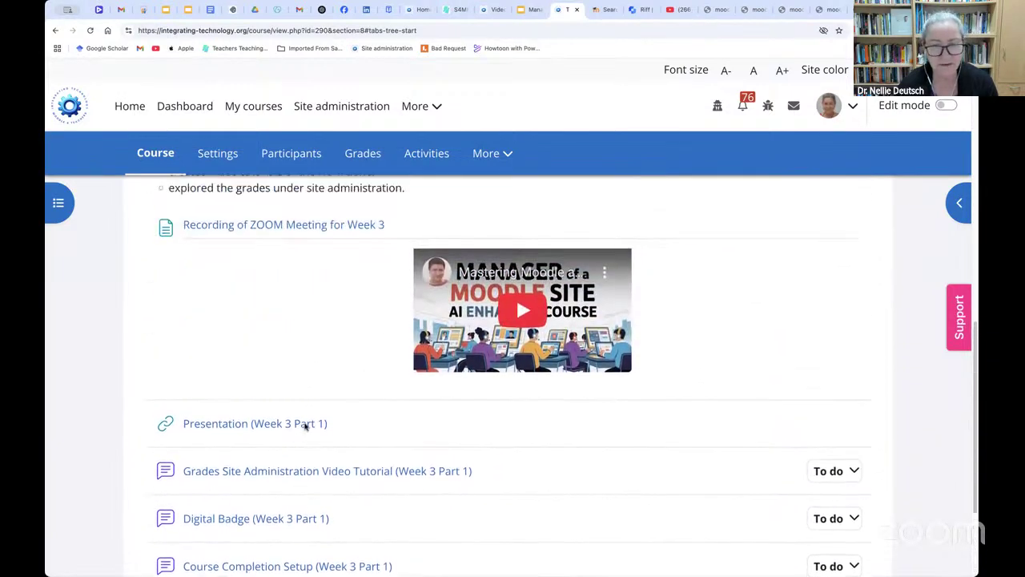
{"action": "scroll", "coordinate": [304, 426], "scroll_direction": "up", "scroll_amount": 6}
{"action": "scroll", "coordinate": [457, 299], "scroll_direction": "up", "scroll_amount": 1}
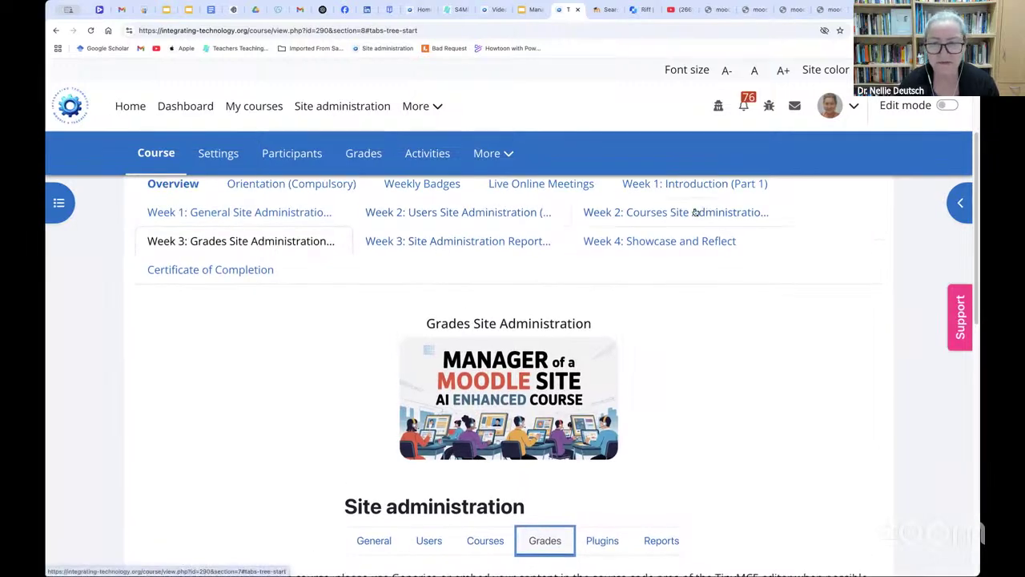
Open the Week 2: Courses Site Administration (Part 2) section and read its objectives and first activities.
{"action": "left_click", "coordinate": [679, 213]}
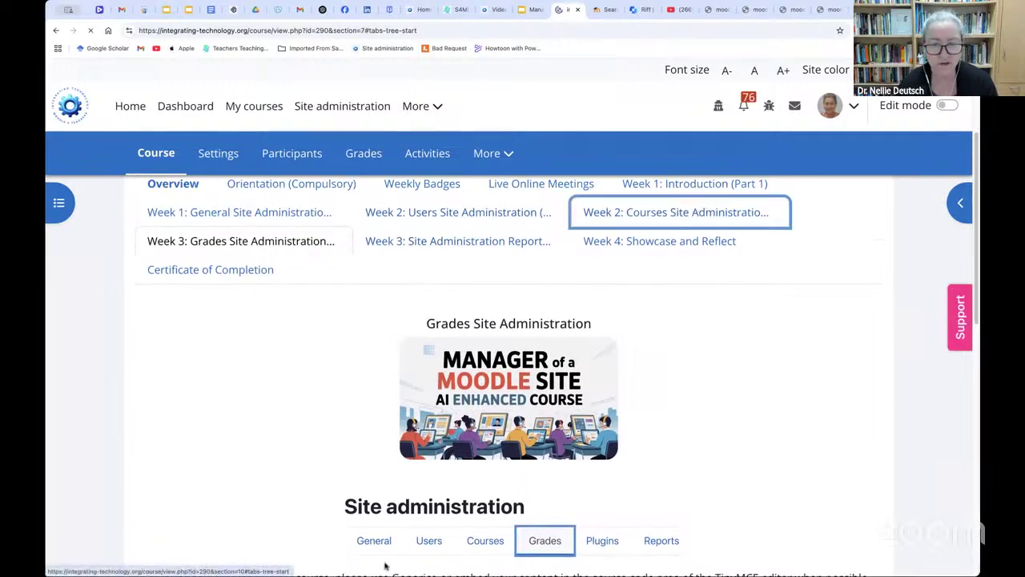
{"action": "scroll", "coordinate": [384, 566], "scroll_direction": "down", "scroll_amount": 10}
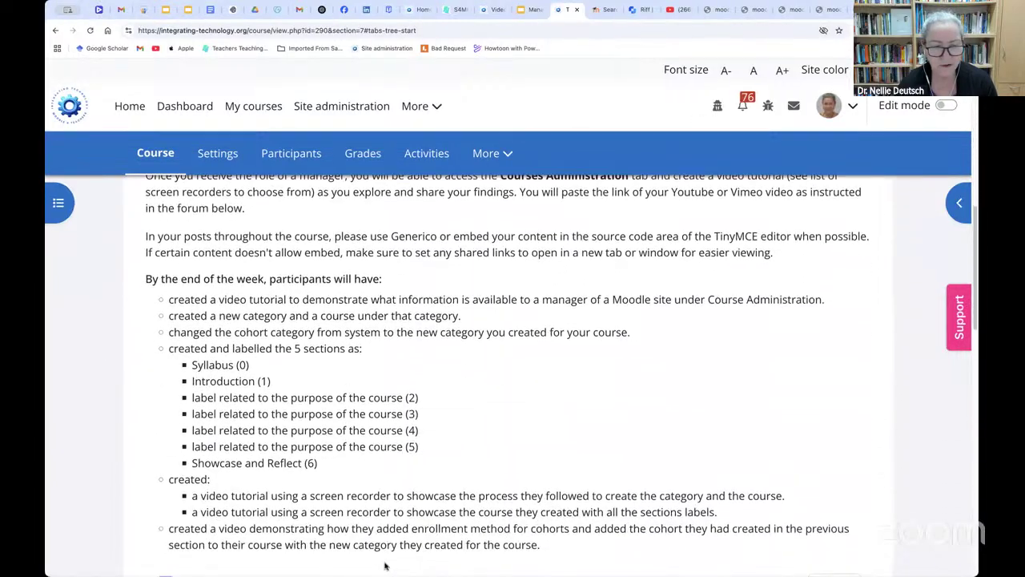
{"action": "scroll", "coordinate": [385, 565], "scroll_direction": "down", "scroll_amount": 3}
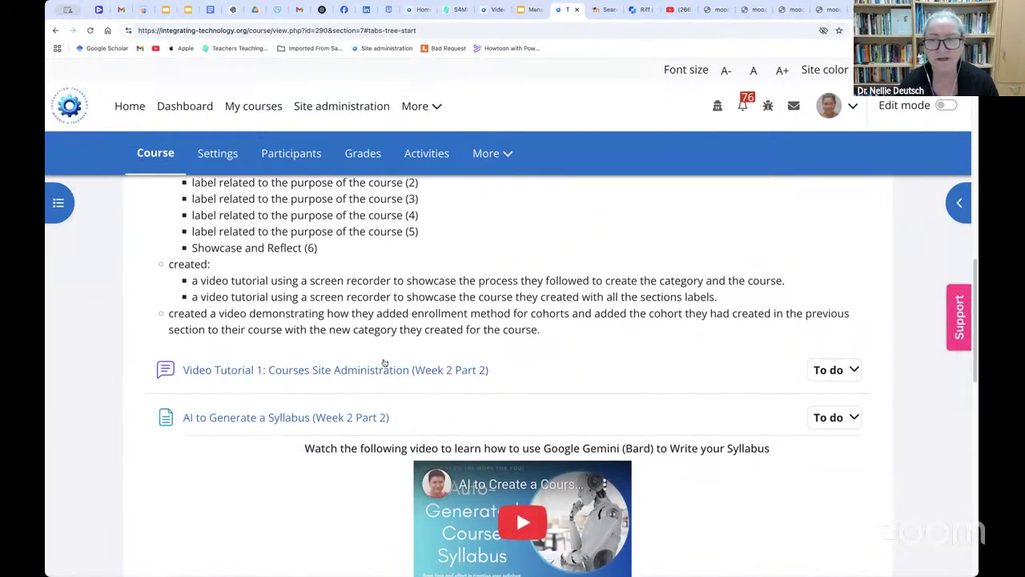
{"action": "scroll", "coordinate": [373, 370], "scroll_direction": "up", "scroll_amount": 5}
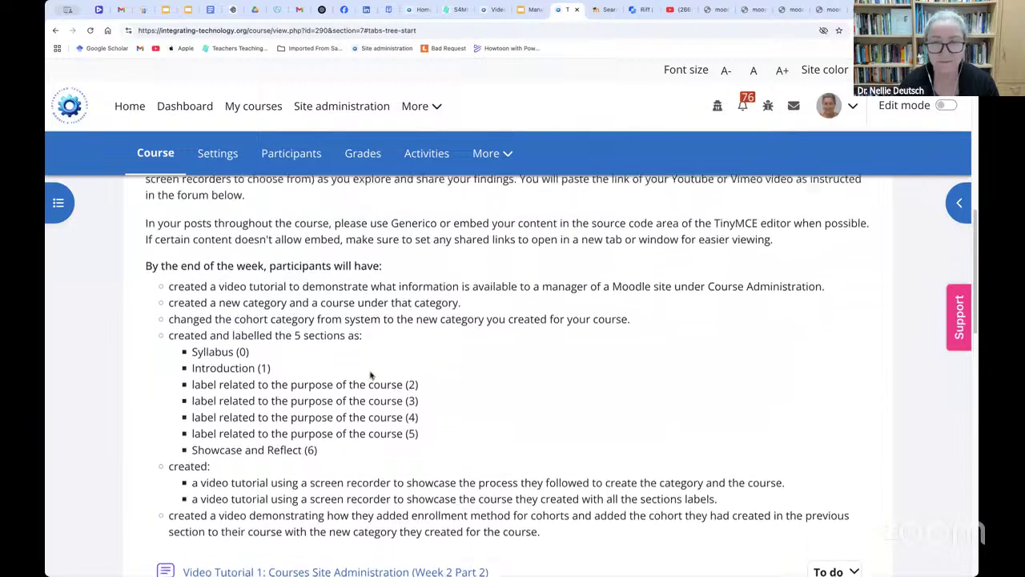
{"action": "scroll", "coordinate": [371, 374], "scroll_direction": "up", "scroll_amount": 15}
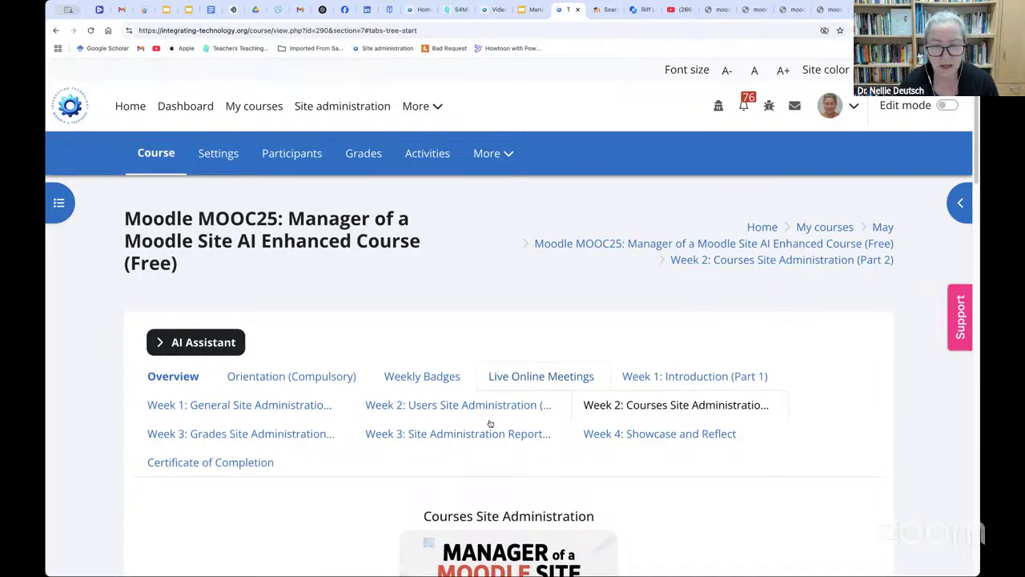
Go back to Week 3: Grades Site Administration (Part 1) and review its objectives, Zoom recording, badge, completion and certificate activities.
{"action": "left_click", "coordinate": [258, 434]}
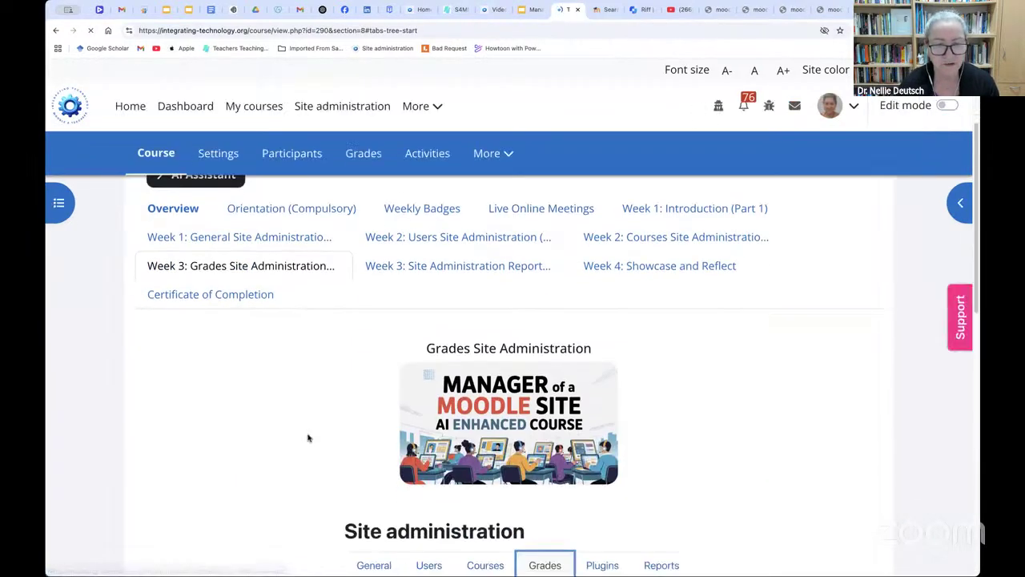
{"action": "scroll", "coordinate": [309, 440], "scroll_direction": "down", "scroll_amount": 5}
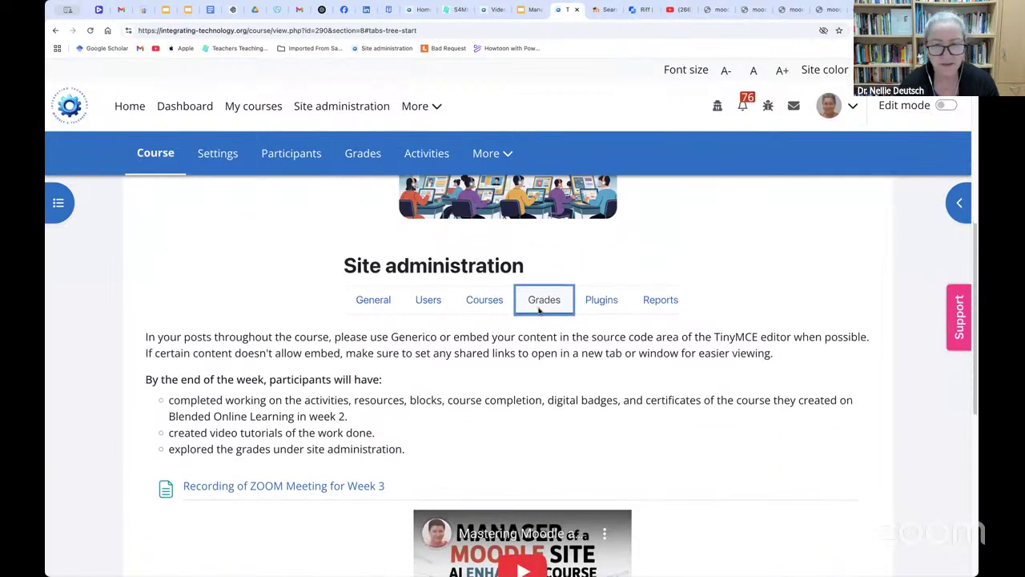
{"action": "scroll", "coordinate": [492, 456], "scroll_direction": "down", "scroll_amount": 4}
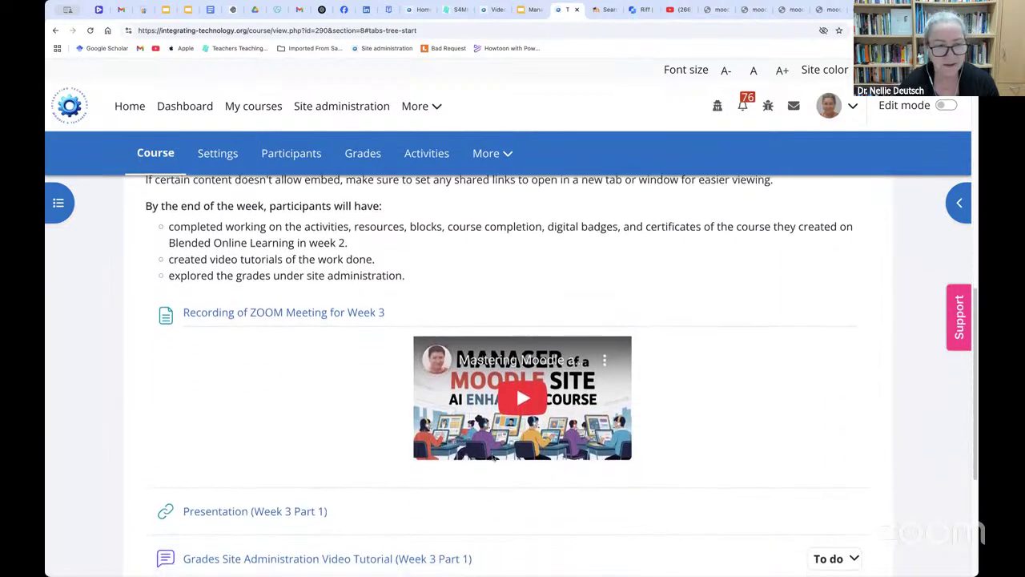
{"action": "scroll", "coordinate": [423, 465], "scroll_direction": "down", "scroll_amount": 2}
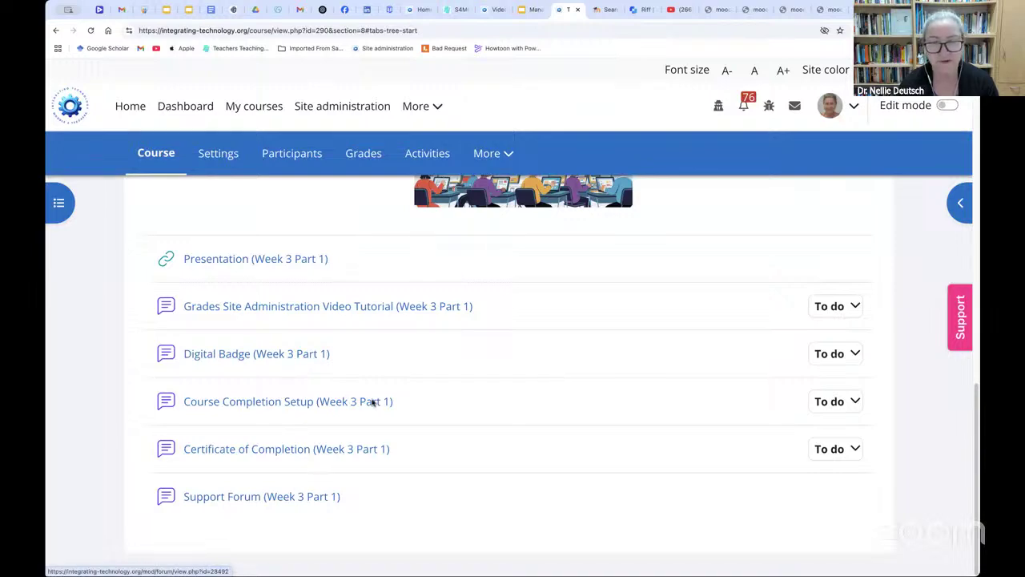
{"action": "scroll", "coordinate": [369, 400], "scroll_direction": "up", "scroll_amount": 5}
{"action": "scroll", "coordinate": [372, 402], "scroll_direction": "up", "scroll_amount": 3}
{"action": "scroll", "coordinate": [499, 460], "scroll_direction": "down", "scroll_amount": 2}
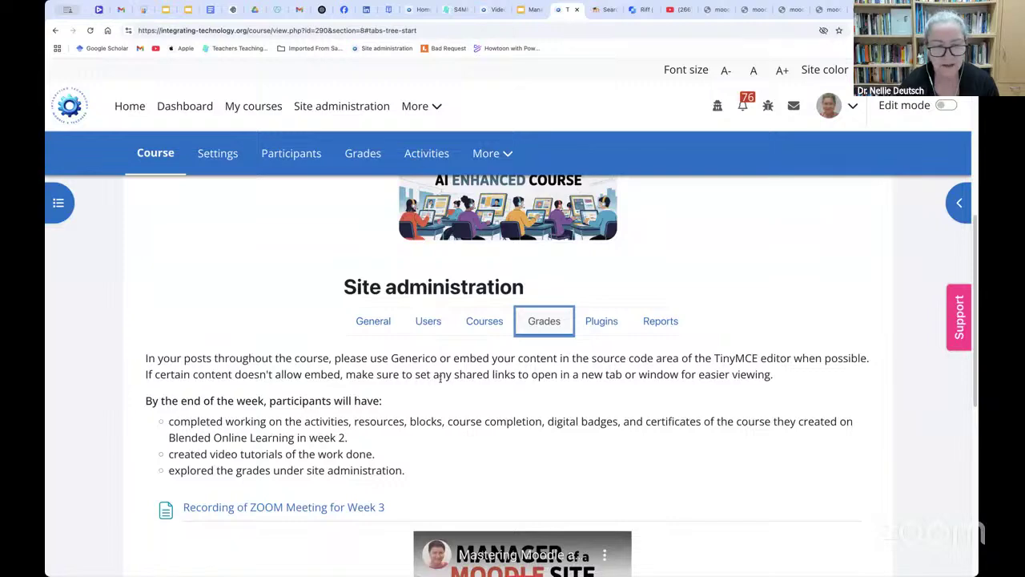
{"action": "scroll", "coordinate": [440, 379], "scroll_direction": "up", "scroll_amount": 5}
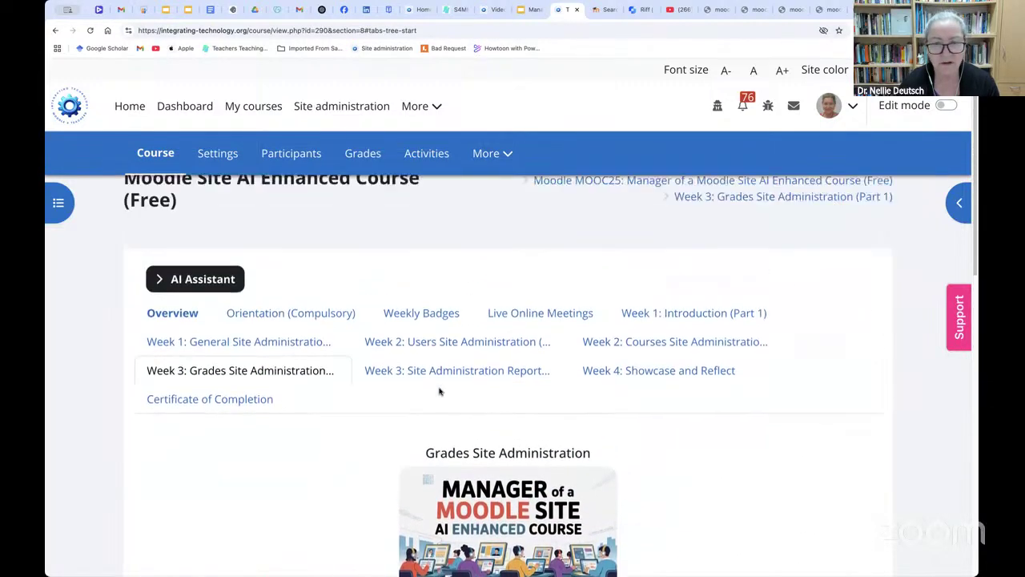
Open the Week 3: Site Administration Reports (Part 2) section and review its objectives and video tutorial forums.
{"action": "left_click", "coordinate": [470, 433]}
{"action": "scroll", "coordinate": [451, 406], "scroll_direction": "down", "scroll_amount": 8}
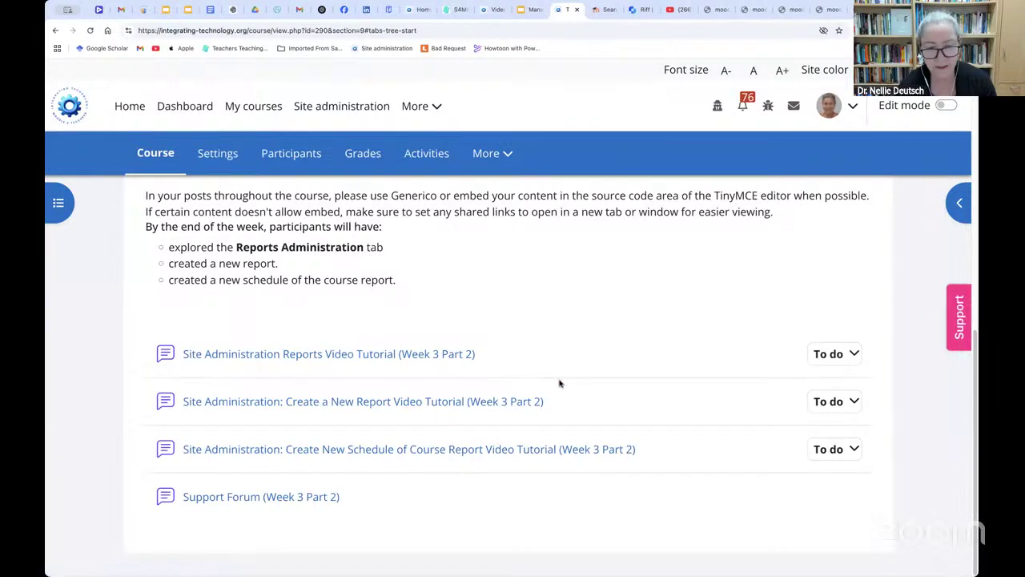
{"action": "scroll", "coordinate": [558, 385], "scroll_direction": "up", "scroll_amount": 6}
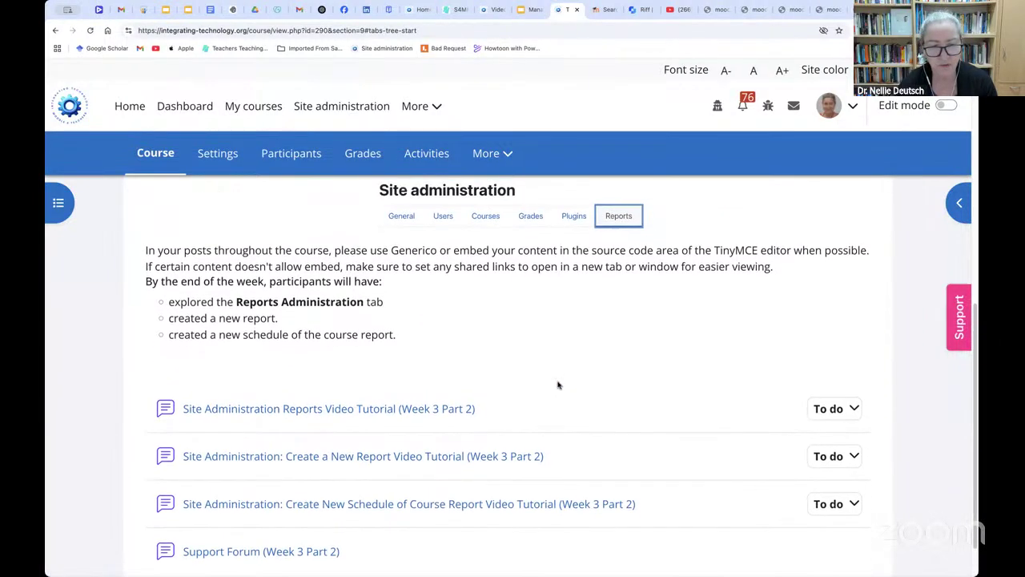